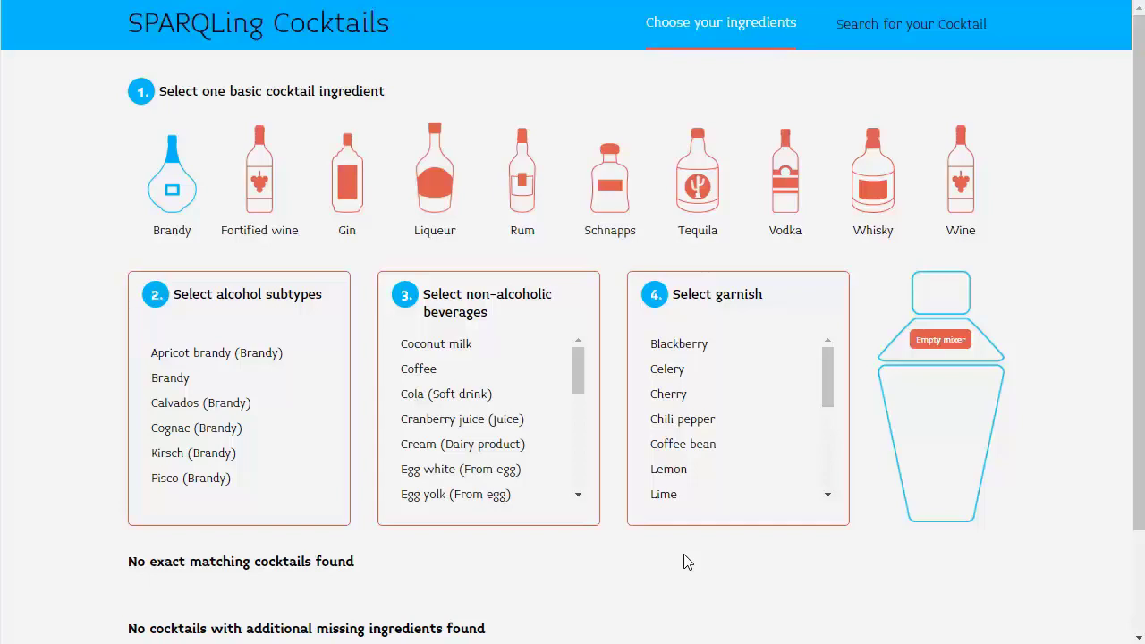
Mix Vodka as the base ingredient with Orange juice from the non-alcoholic Juice list
left_click(790, 208)
scroll(536, 419, "down", 2)
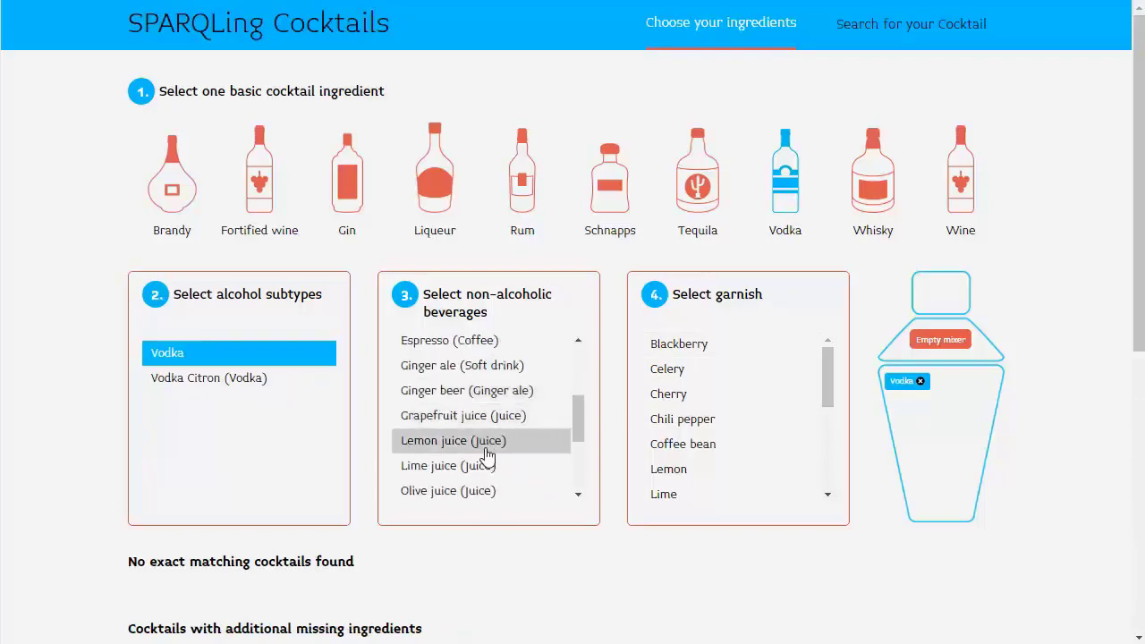
scroll(492, 474, "down", 2)
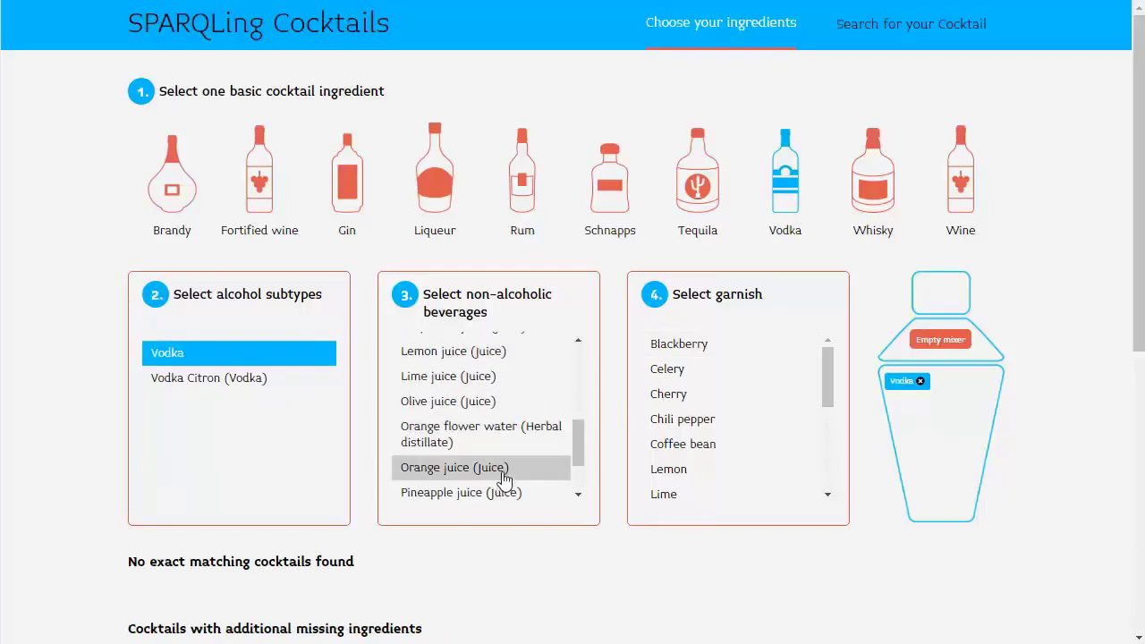
left_click(504, 474)
Browse the matching cocktails and open the Screwdriver cocktail's details
scroll(616, 472, "down", 2)
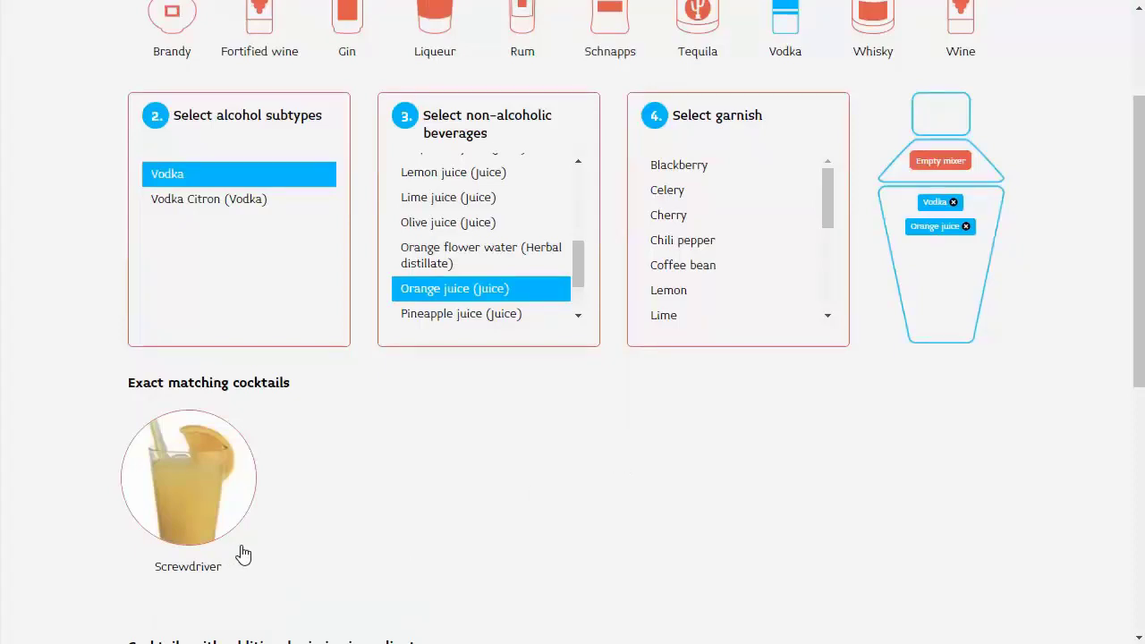
scroll(700, 450, "down", 2)
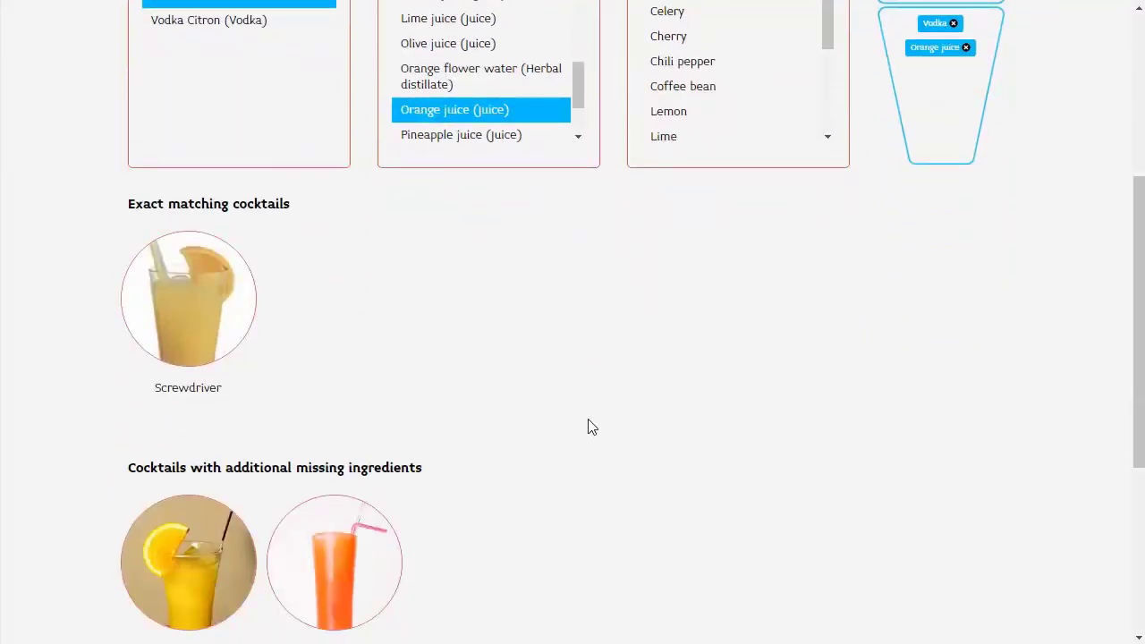
scroll(592, 457, "down", 1)
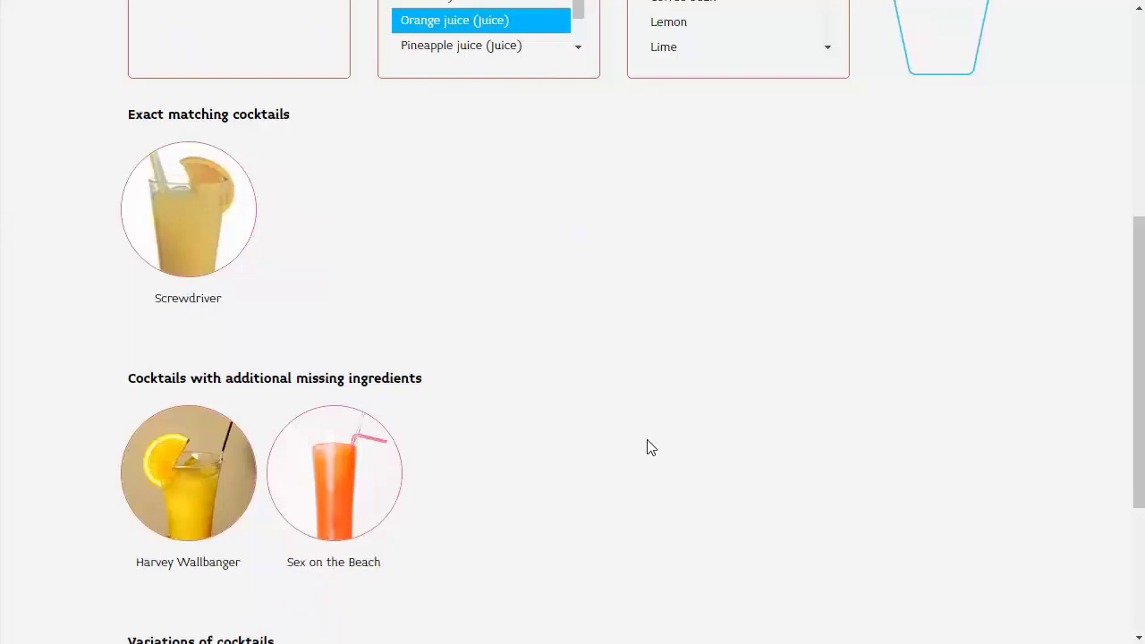
scroll(647, 443, "down", 3)
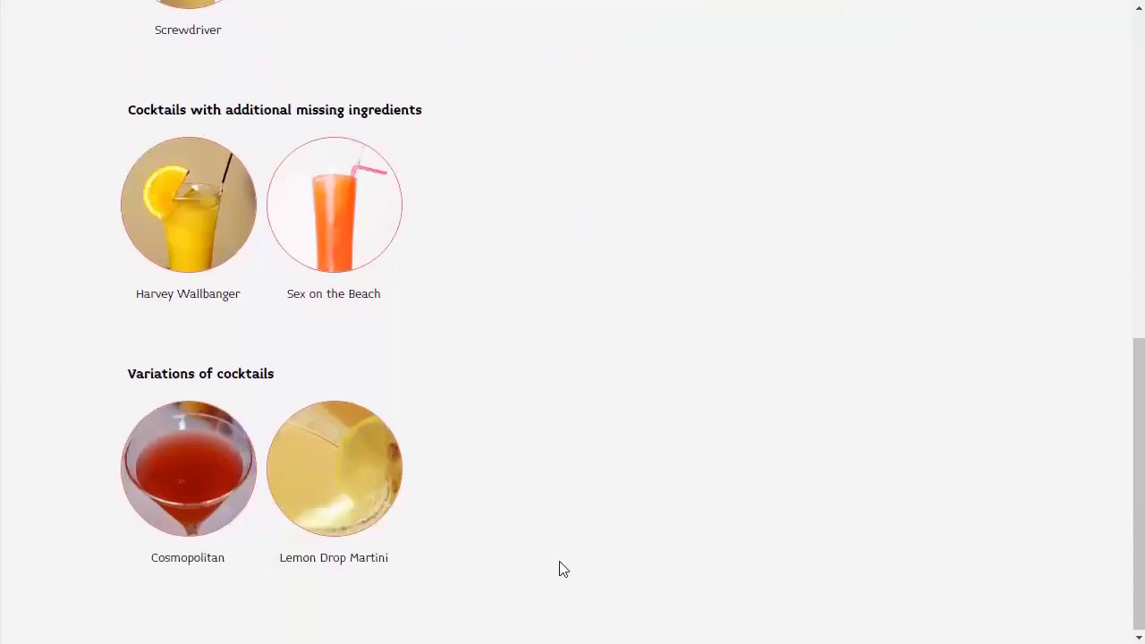
scroll(559, 570, "up", 5)
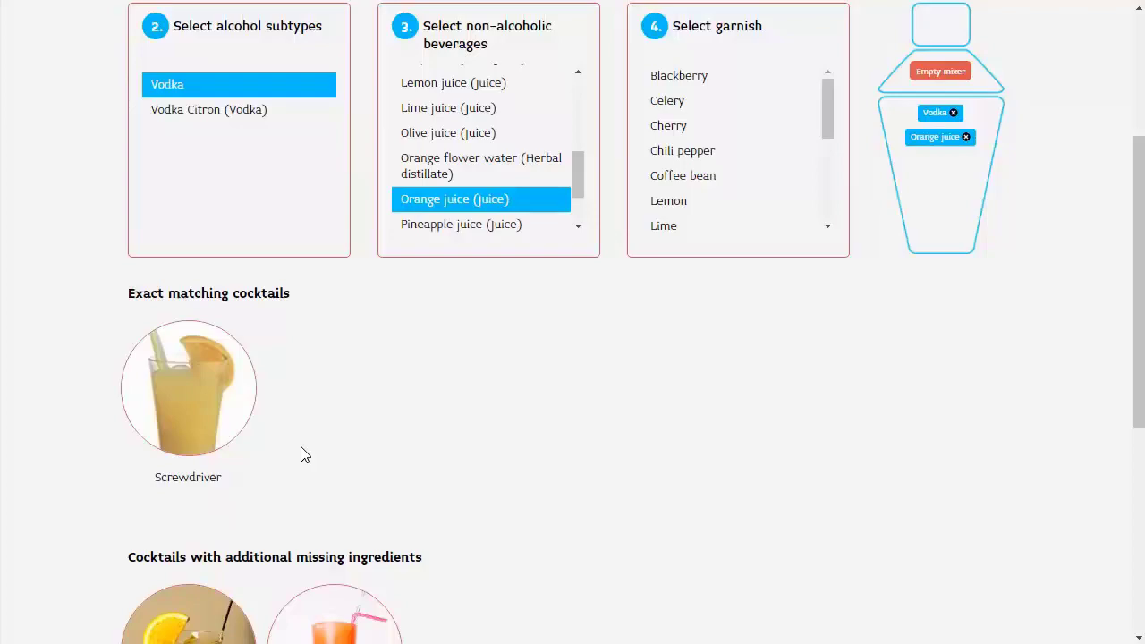
scroll(621, 529, "down", 5)
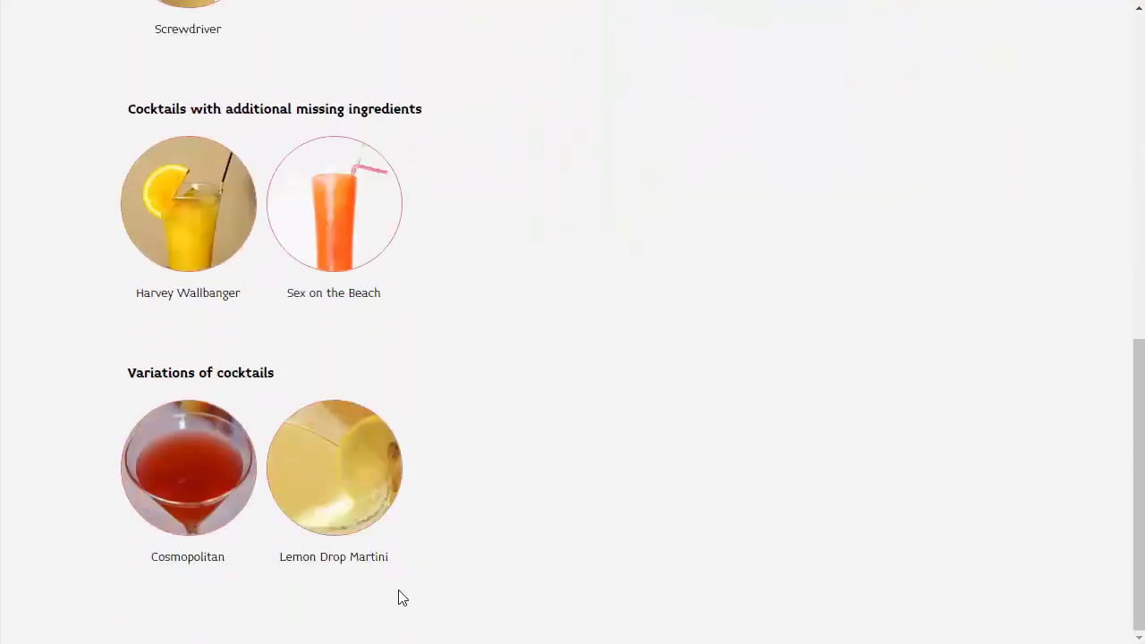
scroll(480, 588, "up", 7)
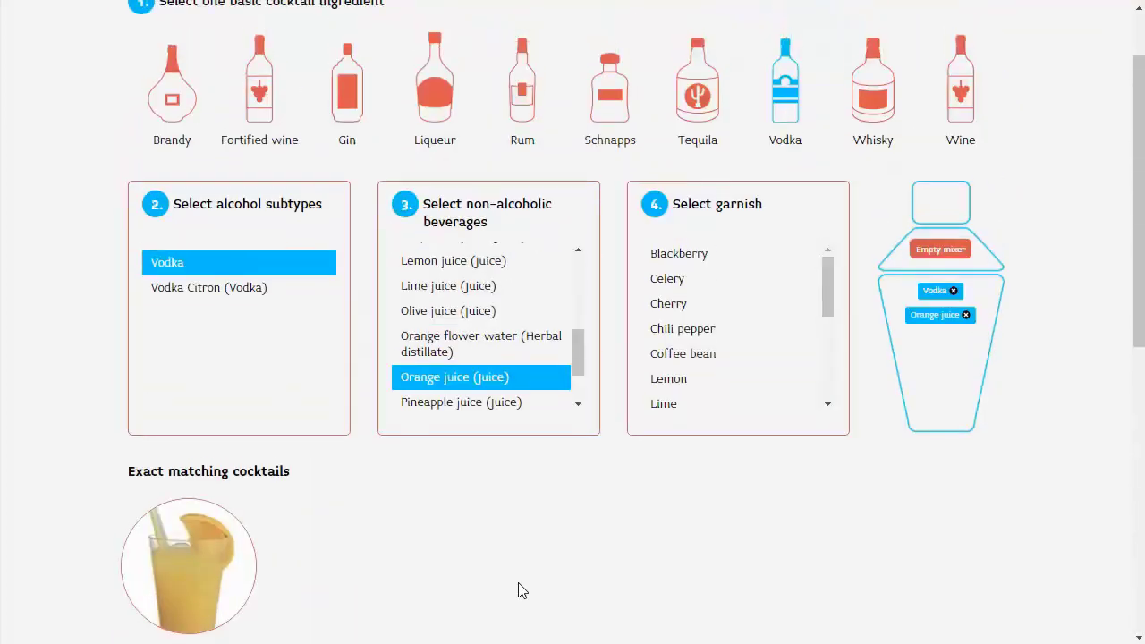
left_click(198, 566)
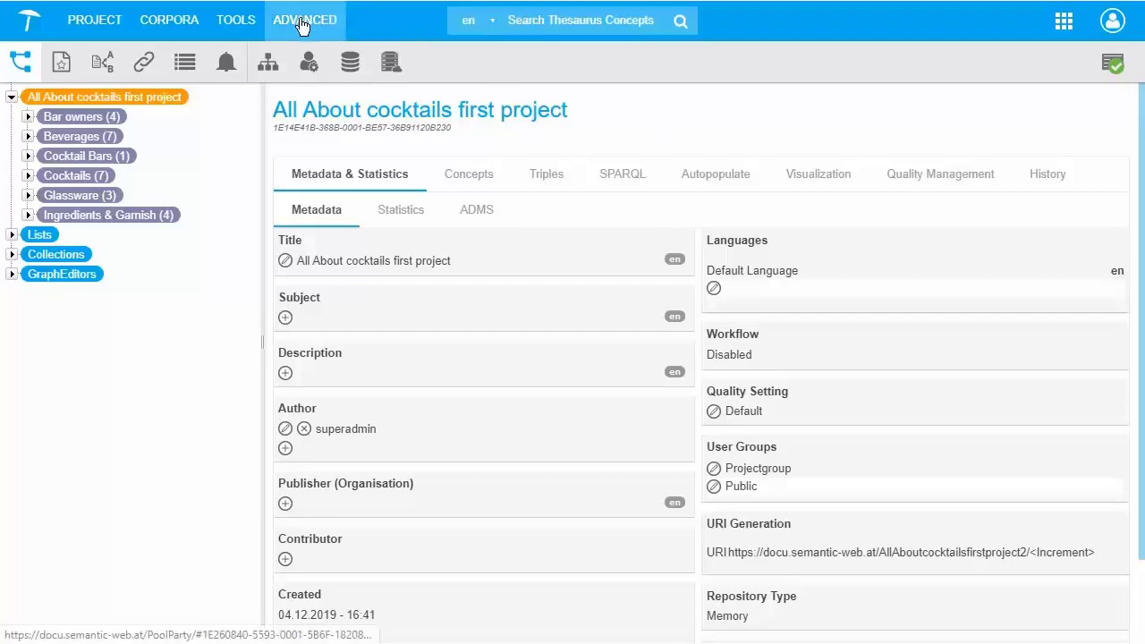
In Linked Data Administration, add EnDBPedia, EnDBPediaCategories and GeoNames as project sources
left_click(302, 21)
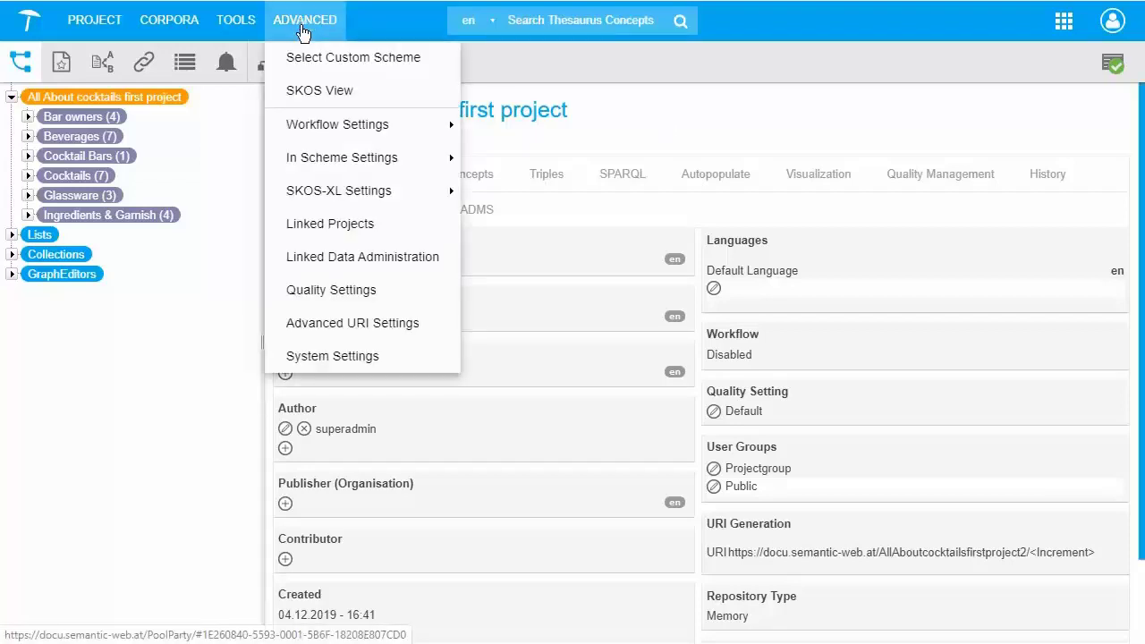
left_click(325, 251)
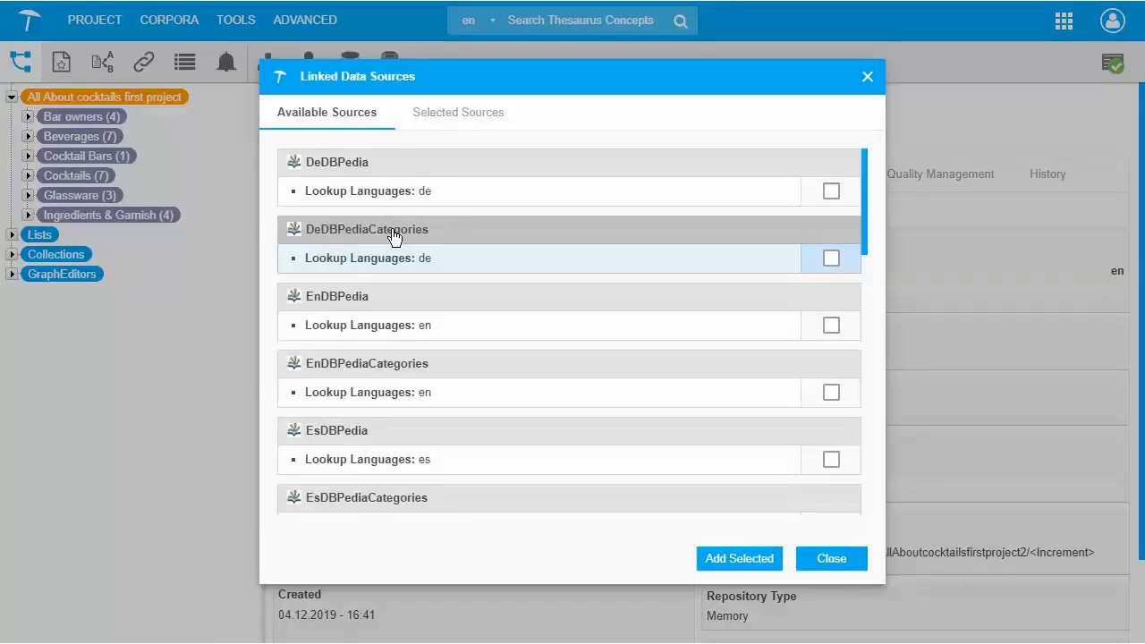
left_click(831, 327)
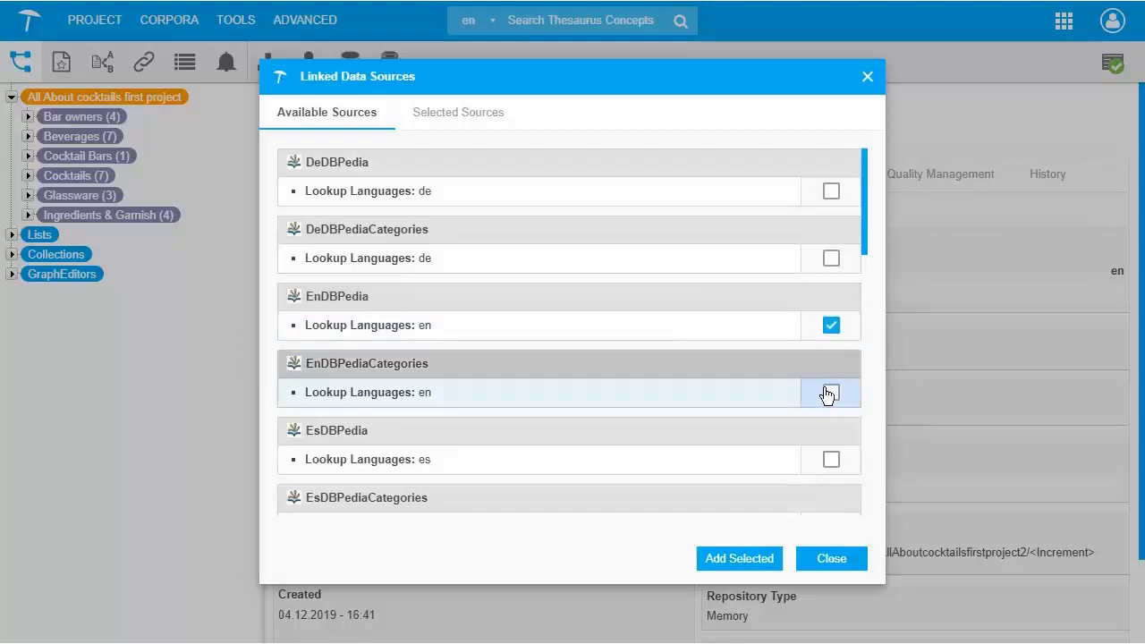
left_click(830, 393)
left_click_drag(865, 249, 840, 355)
left_click(830, 352)
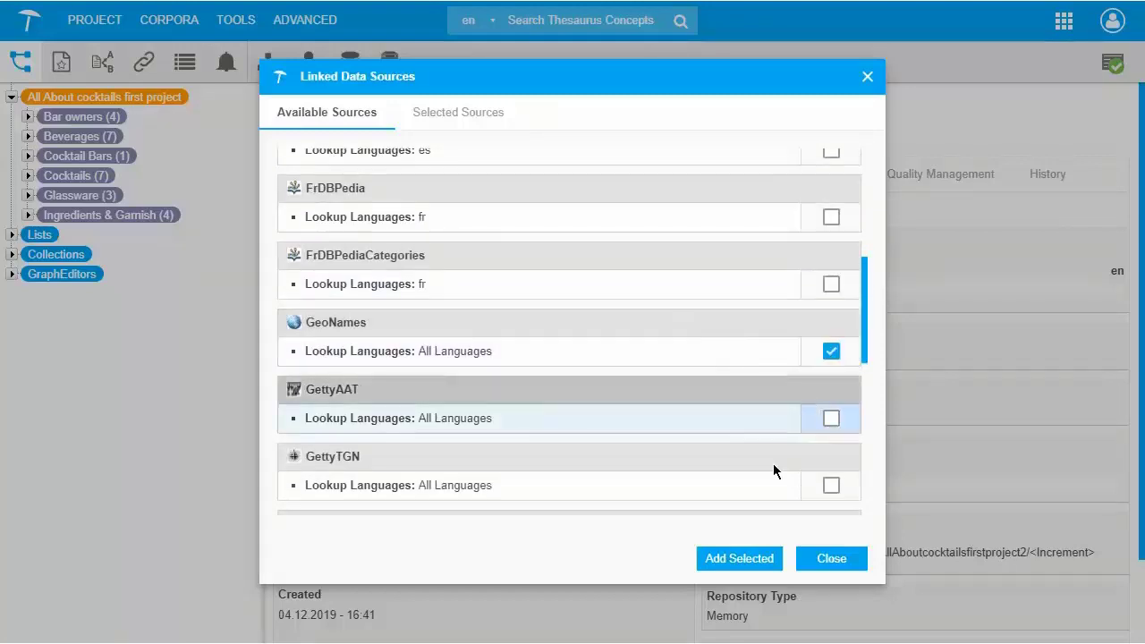
left_click(735, 560)
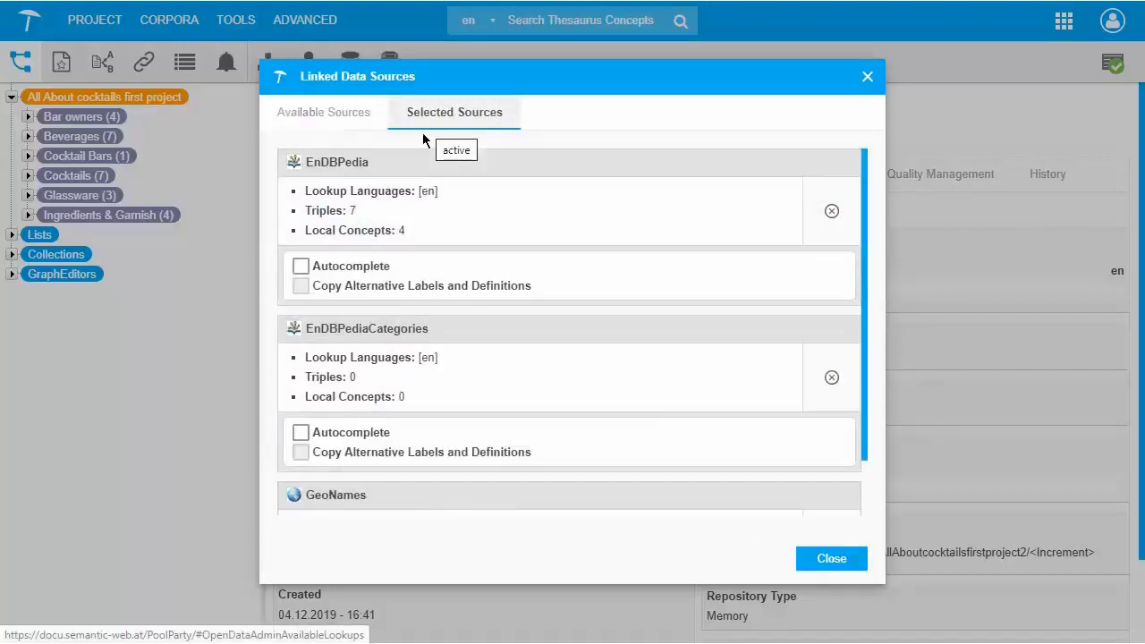
Enable Autocomplete and Copy Alternative Labels for both EnDBPedia and EnDBPediaCategories
left_click(300, 266)
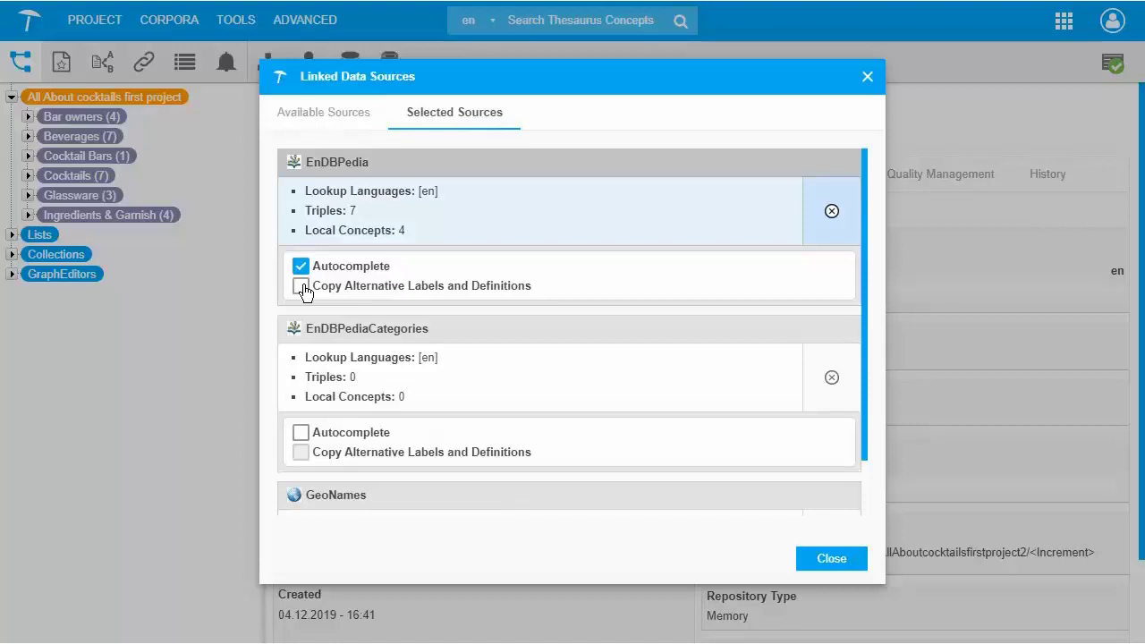
left_click(302, 287)
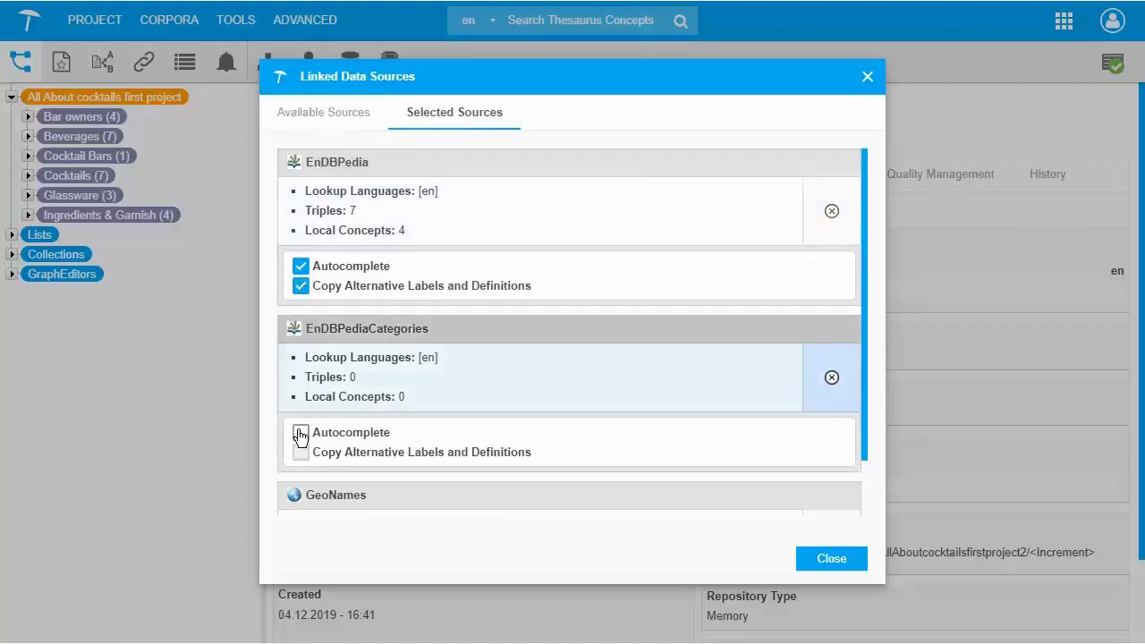
left_click(302, 452)
scroll(537, 367, "down", 1)
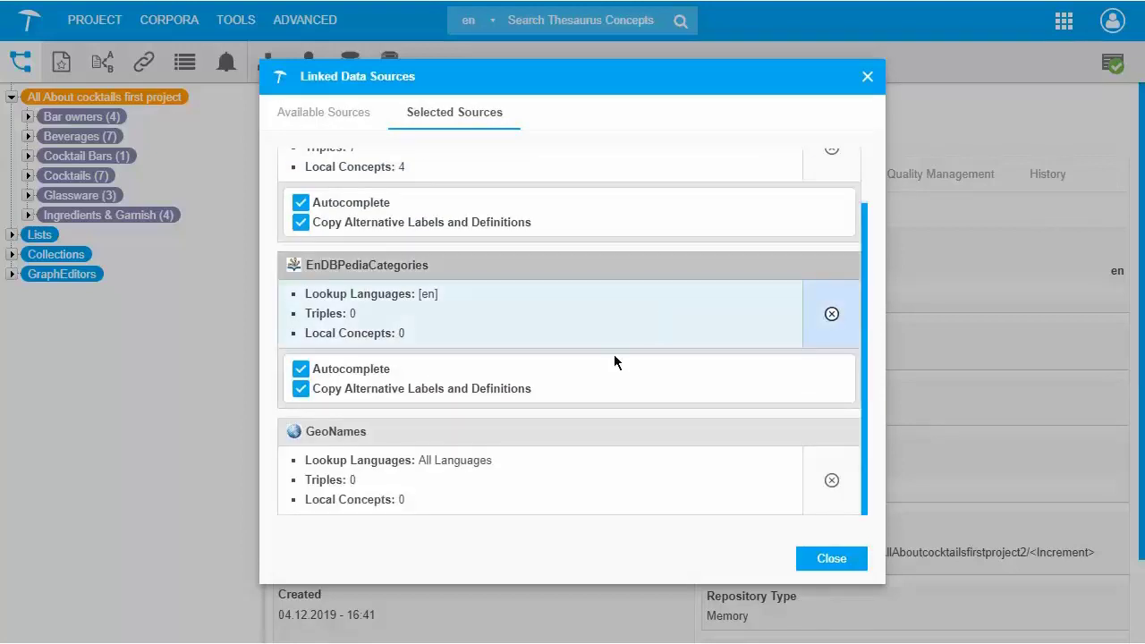
scroll(660, 211, "up", 1)
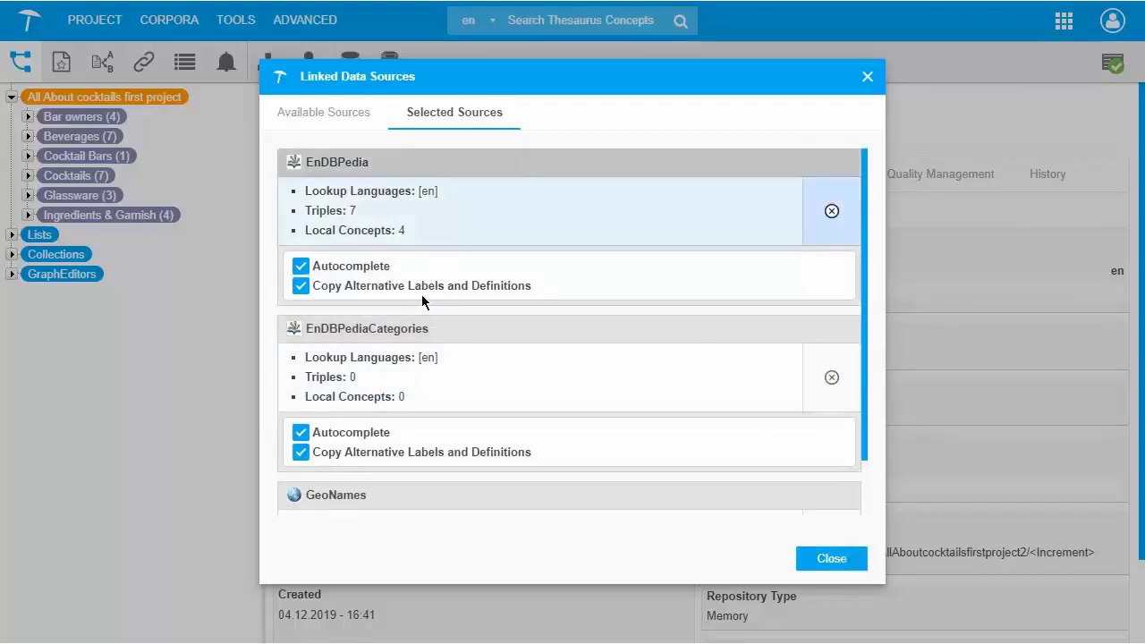
Close the linked data settings and expand Beverages > Alcoholic beverage > Liqueur > Almond-flavored liqueur
left_click(827, 558)
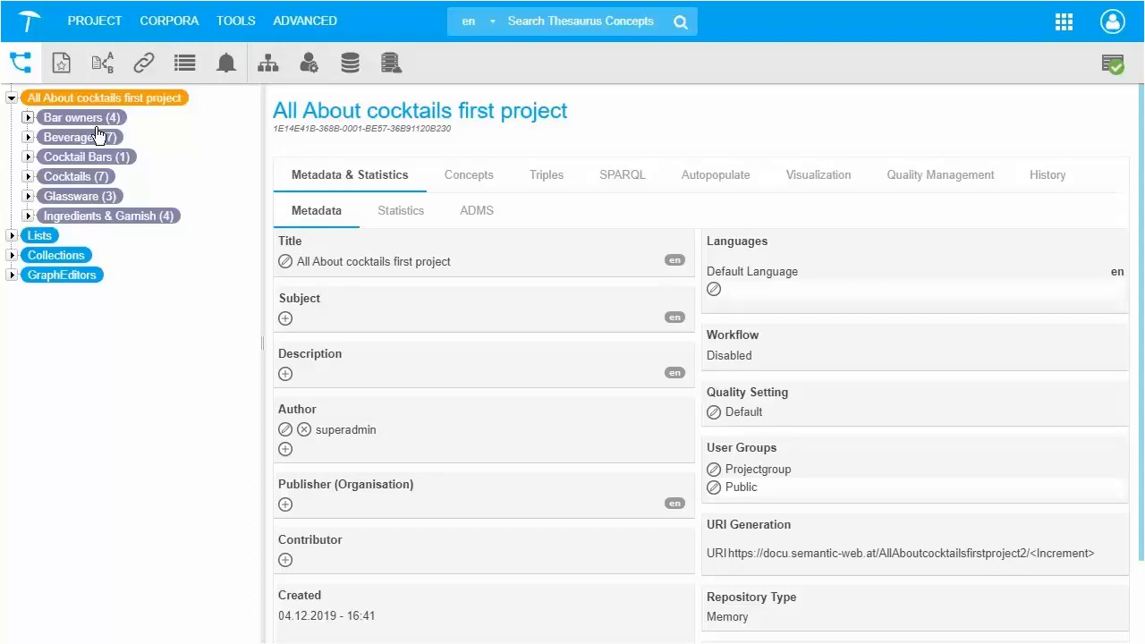
left_click(29, 139)
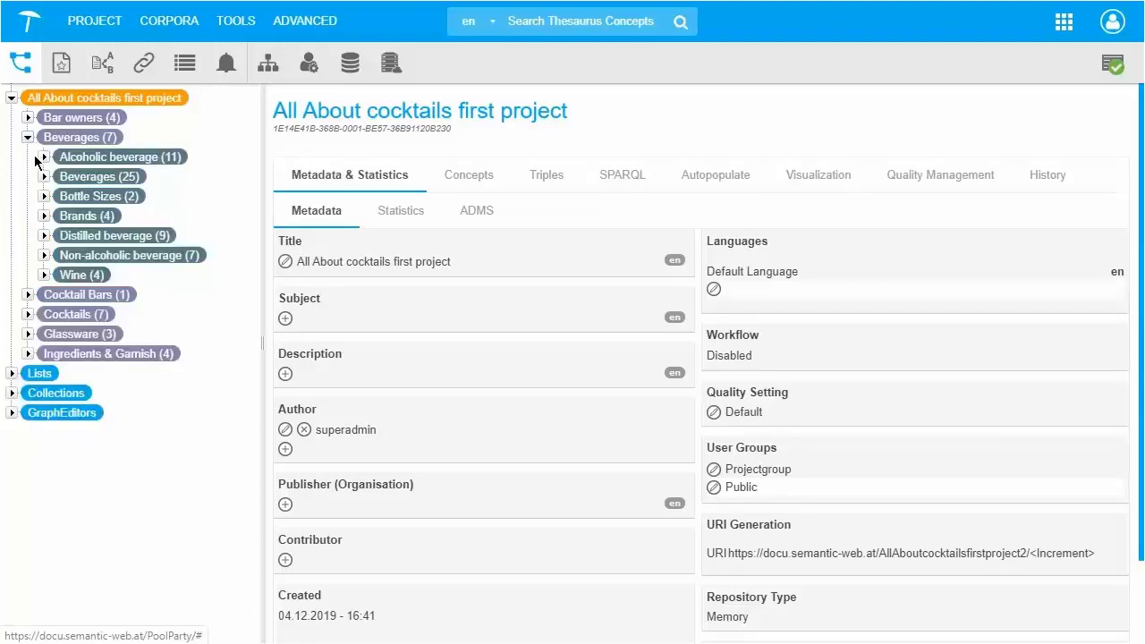
left_click(43, 158)
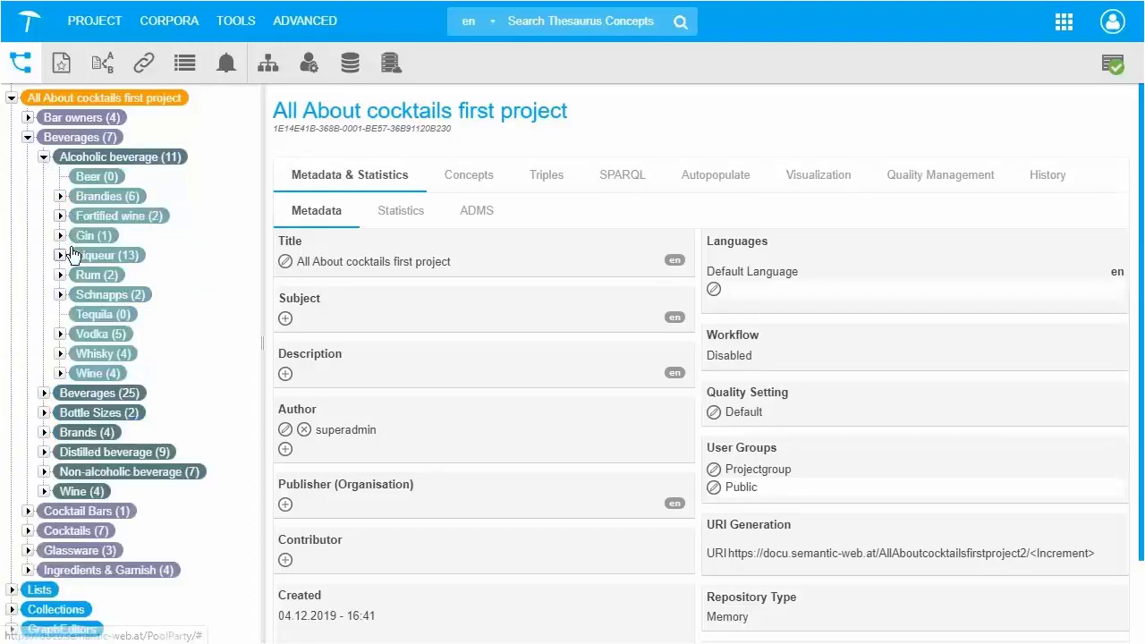
left_click(60, 257)
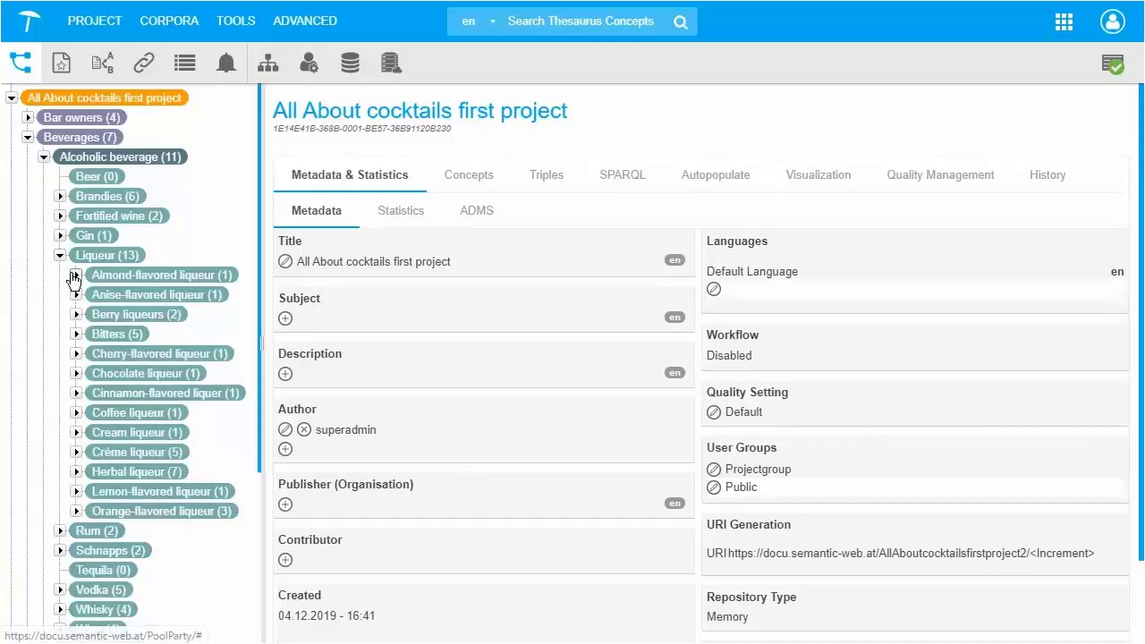
left_click(76, 276)
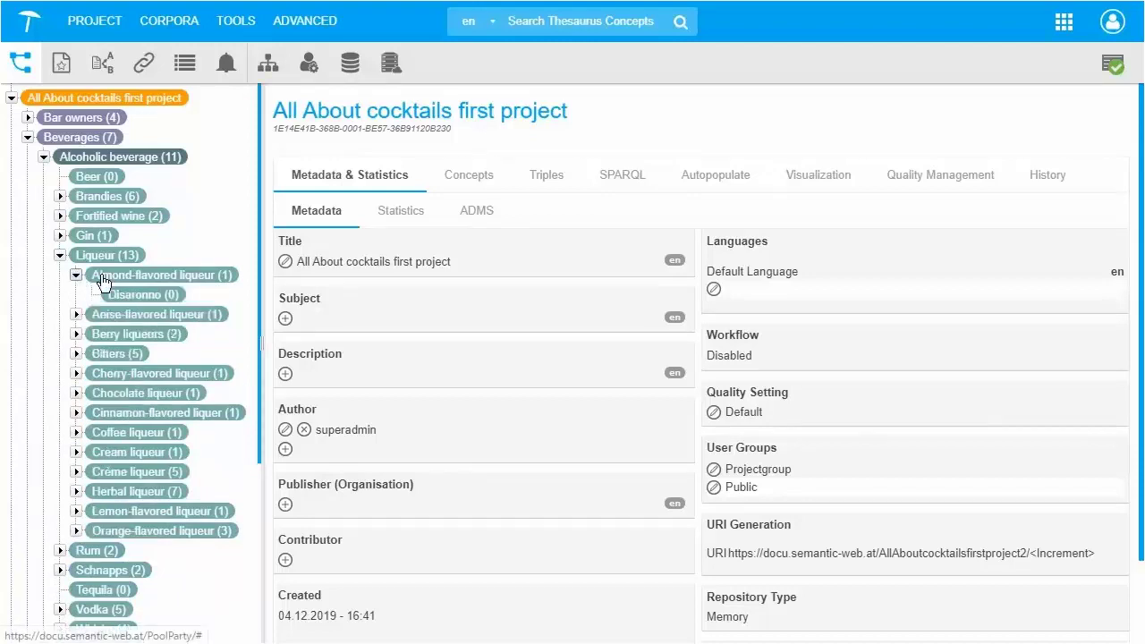
Add an Amaretto concept under Almond-flavored liqueur from the DBpedia suggestion and review its details
left_click(162, 283)
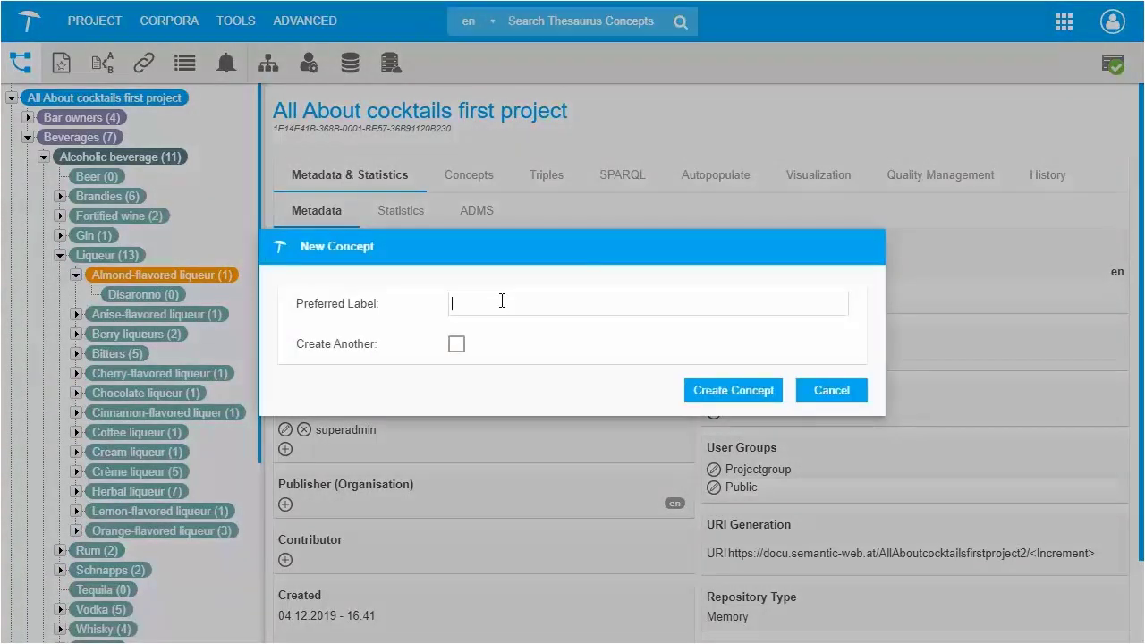
type("Amaretto")
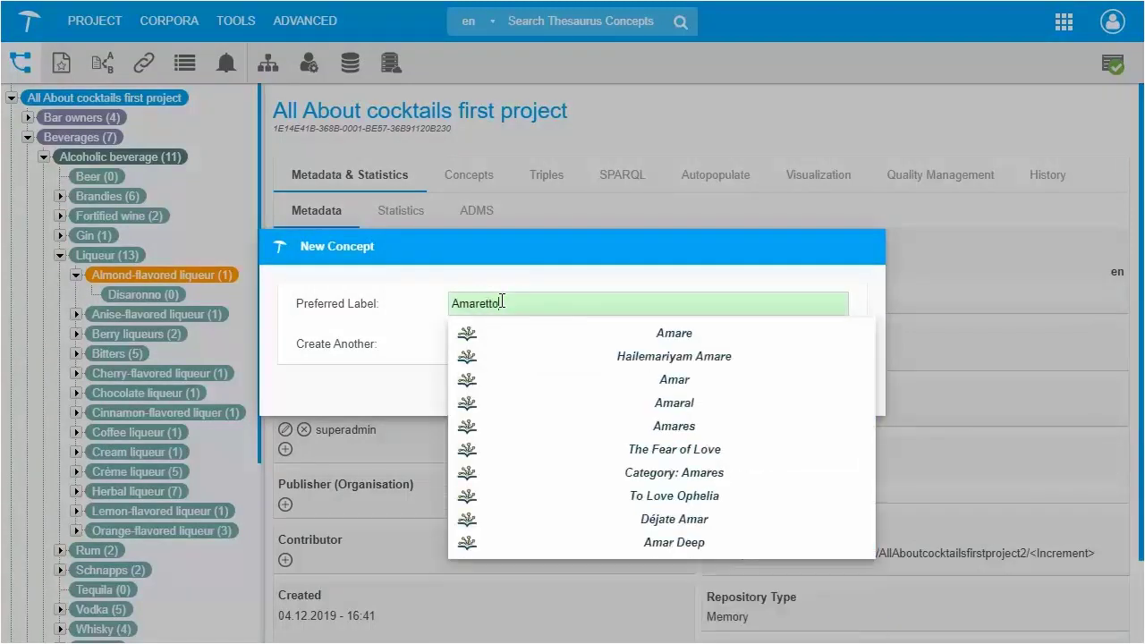
left_click(659, 333)
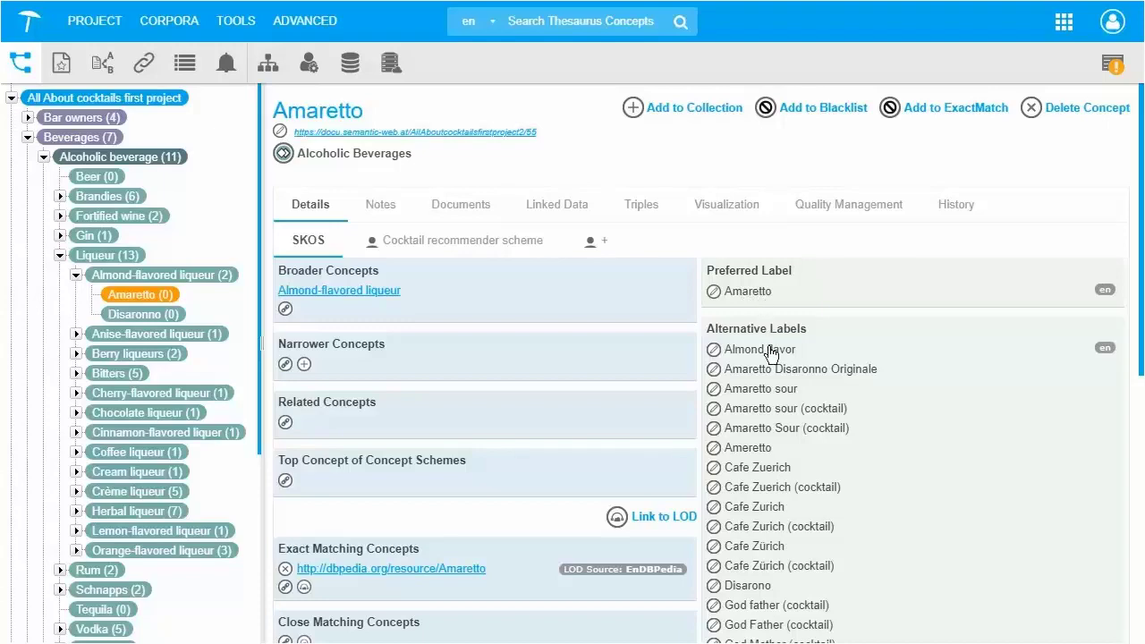
scroll(783, 470, "down", 4)
scroll(778, 479, "down", 2)
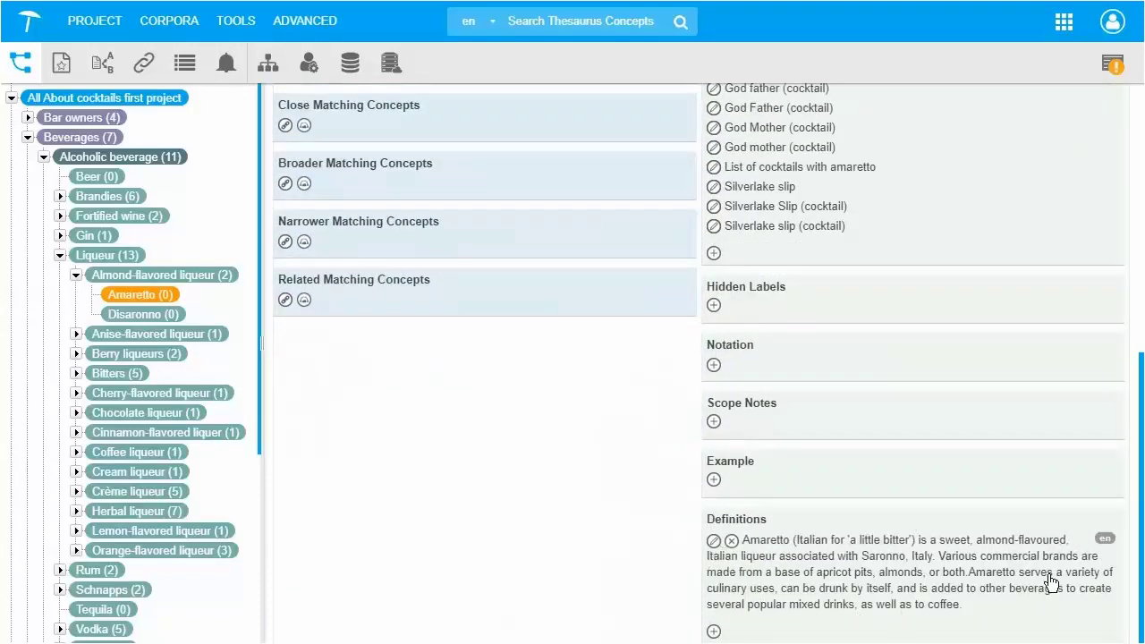
scroll(542, 358, "up", 5)
scroll(543, 358, "up", 1)
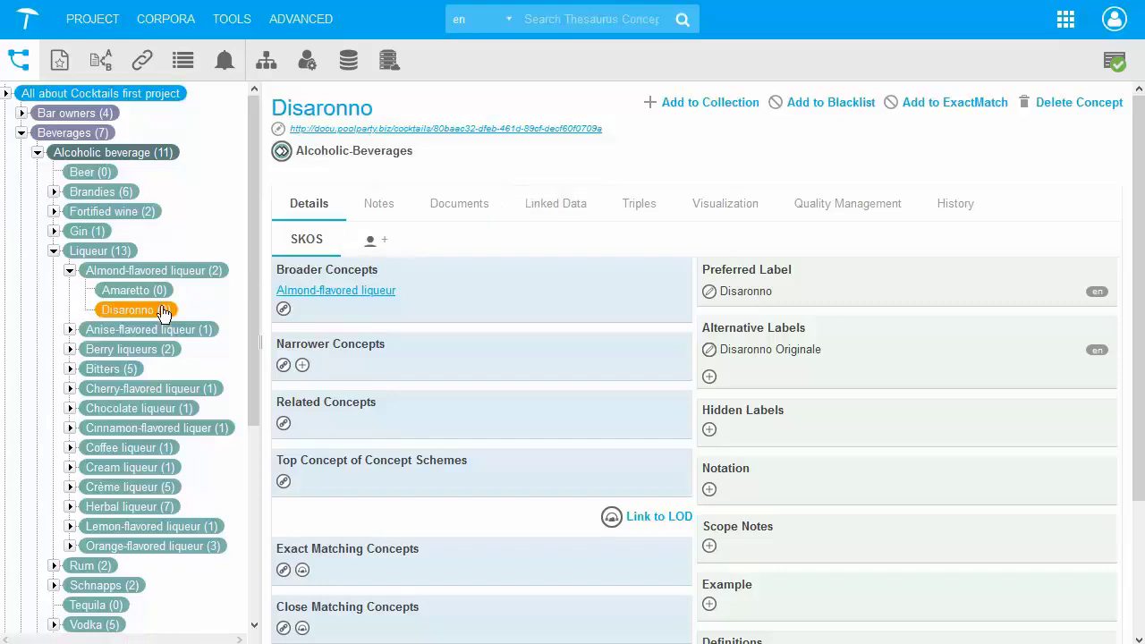
Look up the matching Disaronno resource in EnDBPedia from the concept's Link to LOD view
left_click(658, 515)
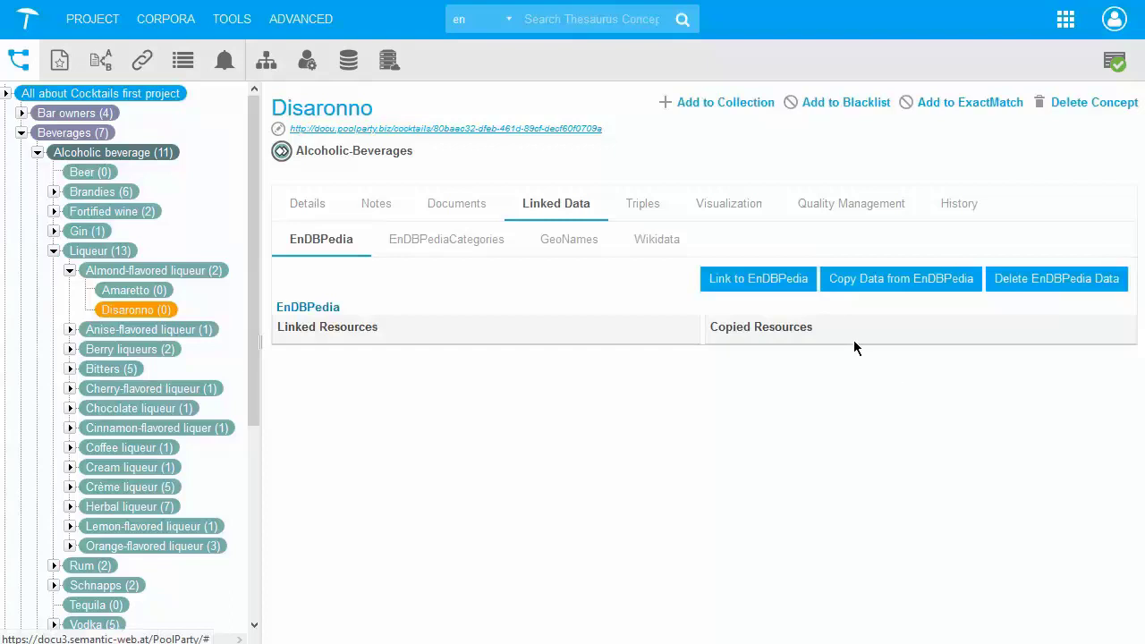
left_click(788, 295)
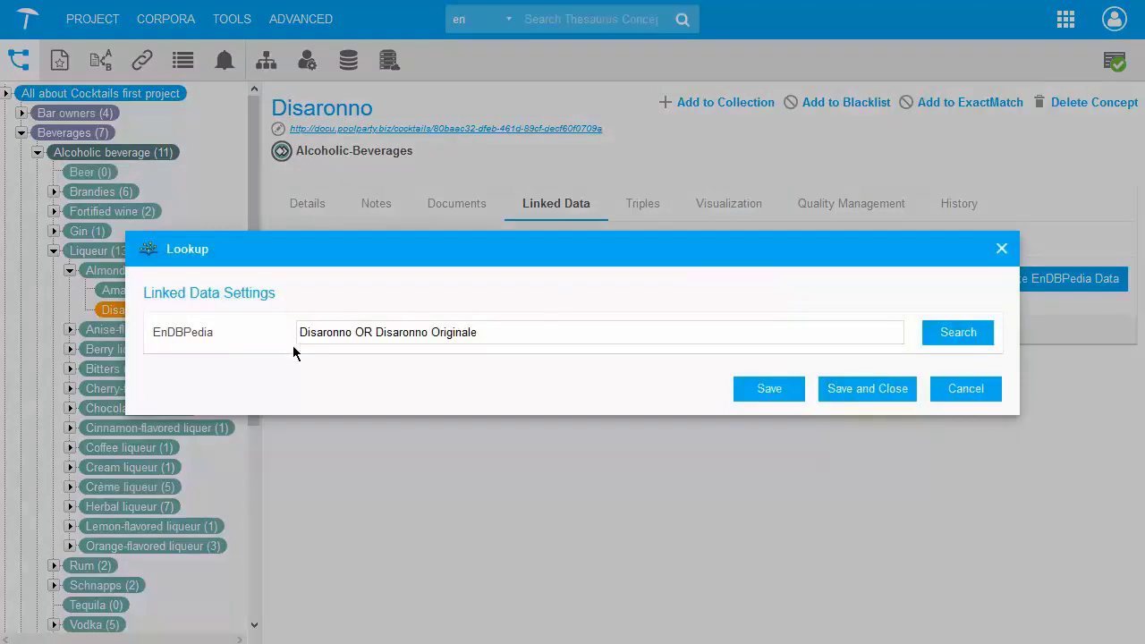
left_click(937, 341)
left_click_drag(699, 254, 695, 179)
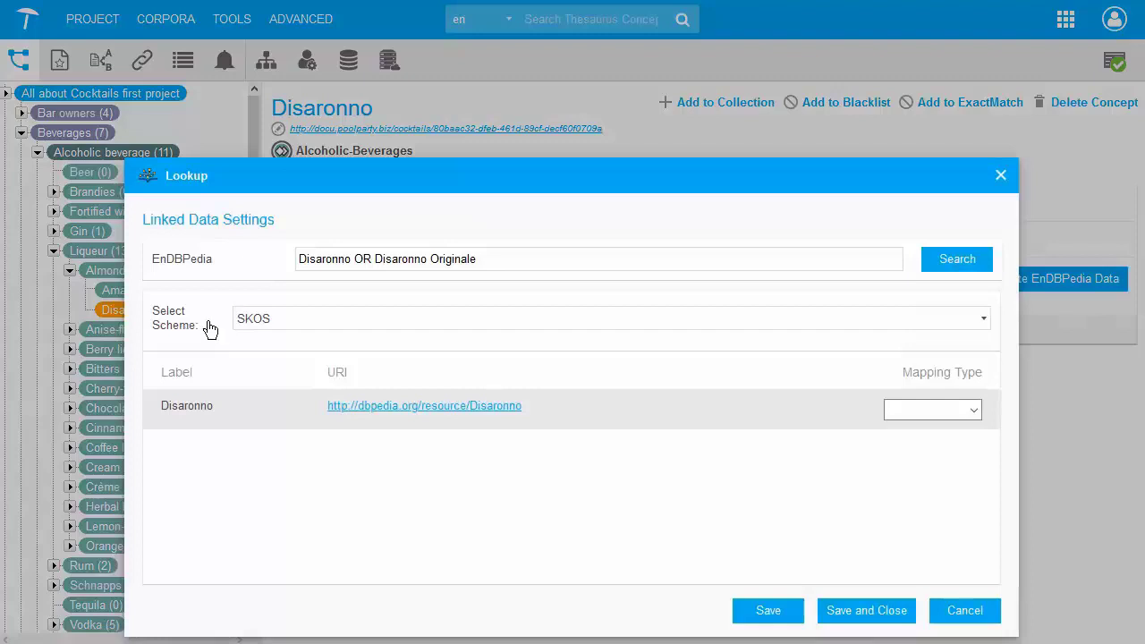
Keep the SKOS scheme, set mapping type to exactMatch, and save the DBpedia link
left_click(296, 321)
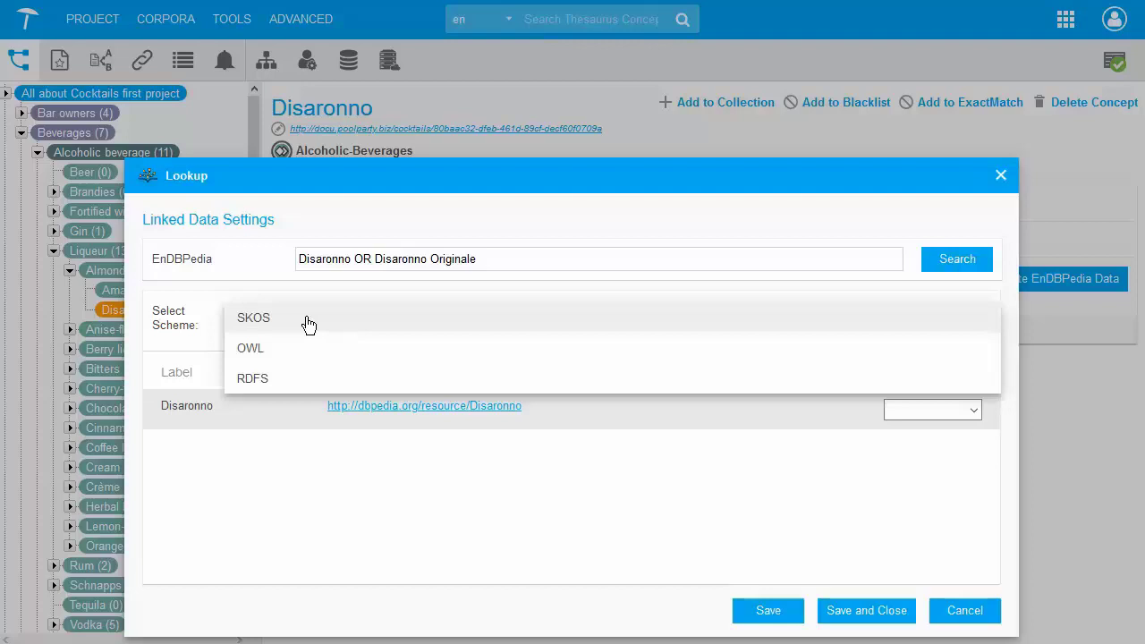
left_click(286, 350)
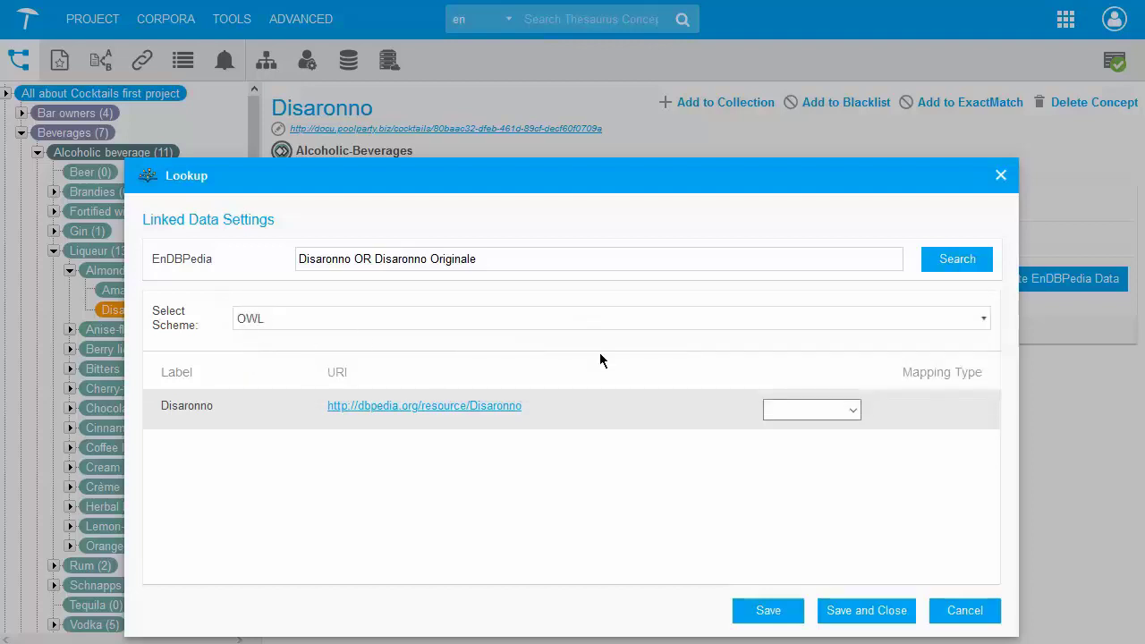
left_click(855, 412)
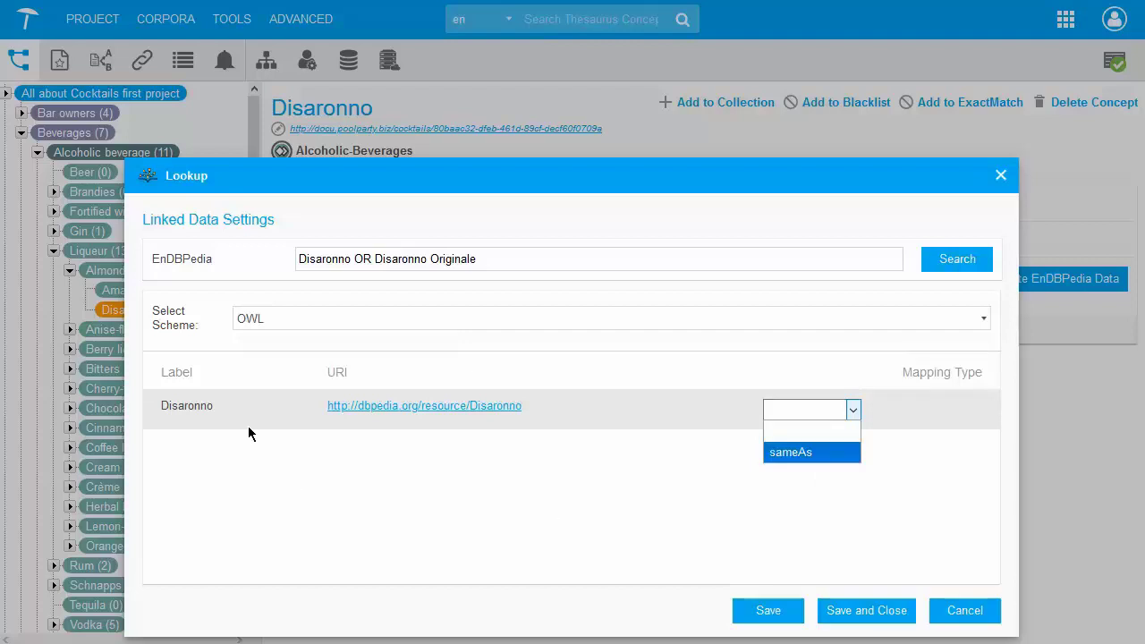
left_click(248, 324)
left_click(248, 318)
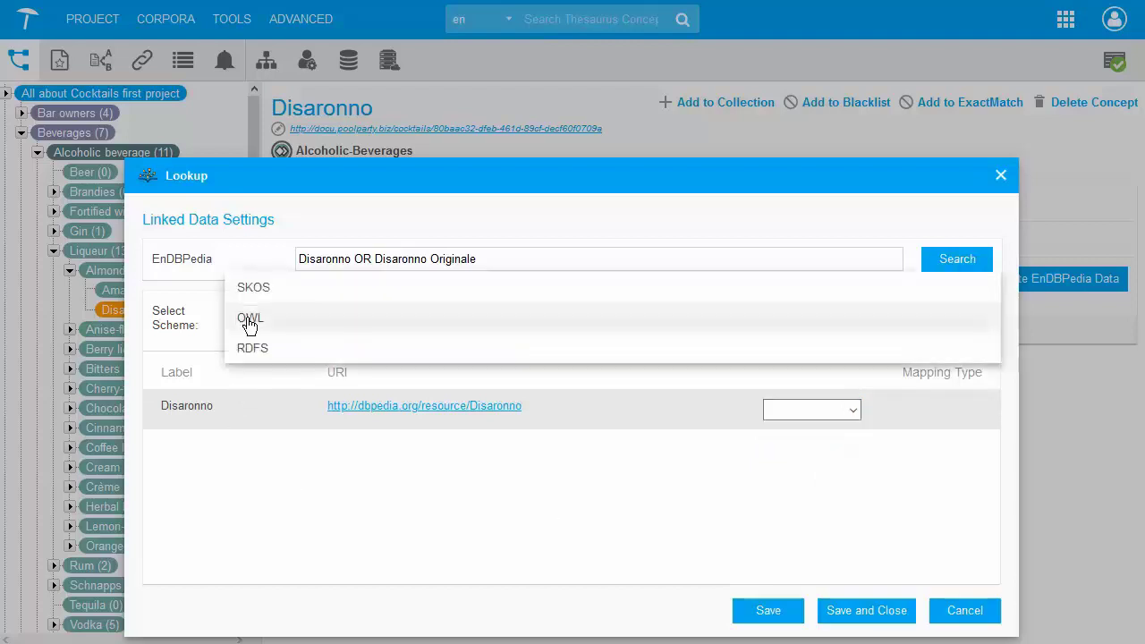
left_click(269, 295)
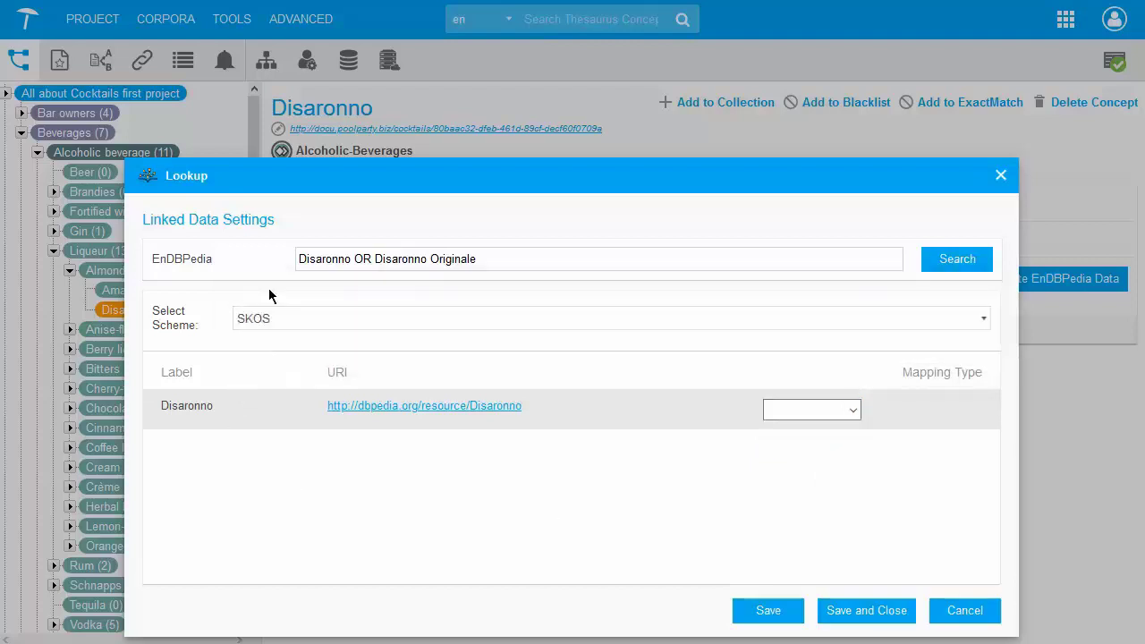
left_click(857, 409)
left_click(829, 450)
left_click(857, 611)
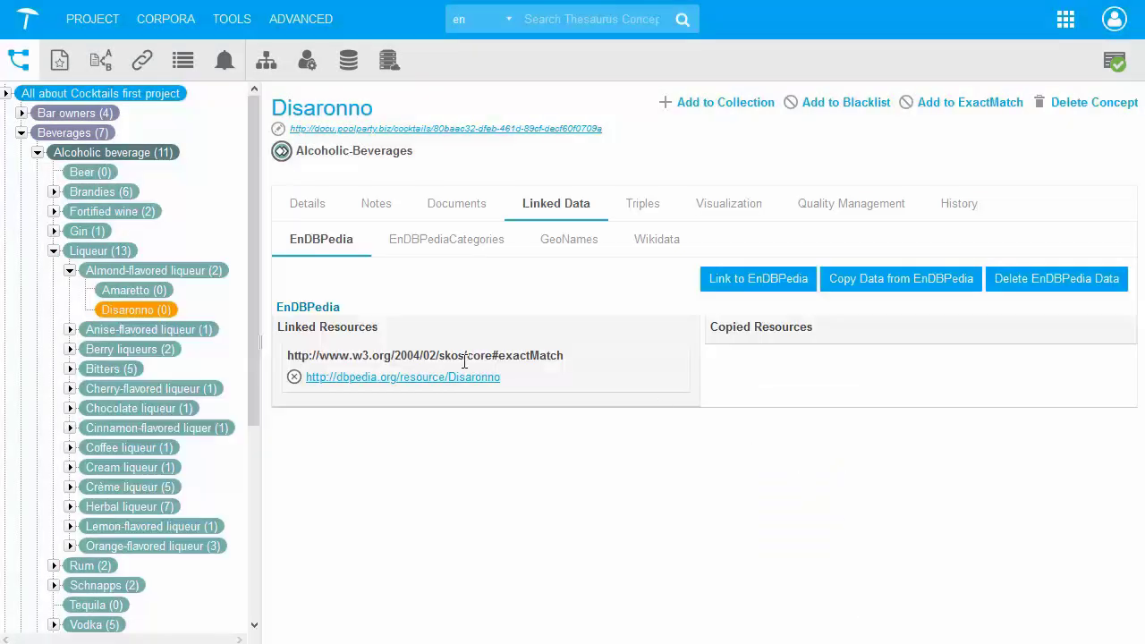
Load the properties available for copying from the linked EnDBPedia Disaronno resource
left_click(303, 217)
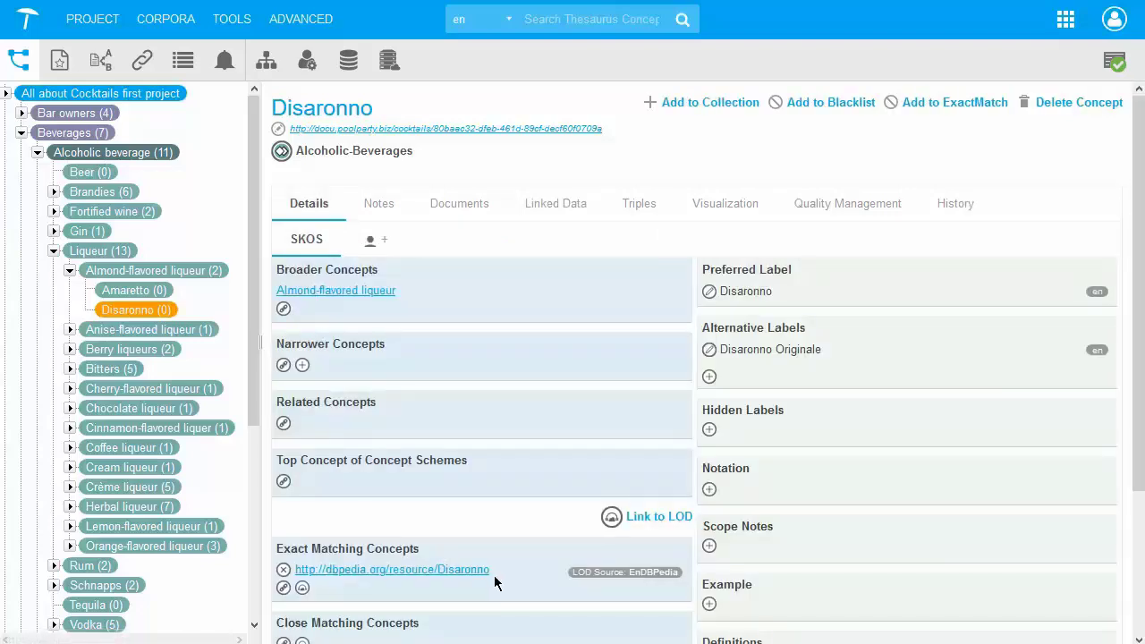
left_click(684, 517)
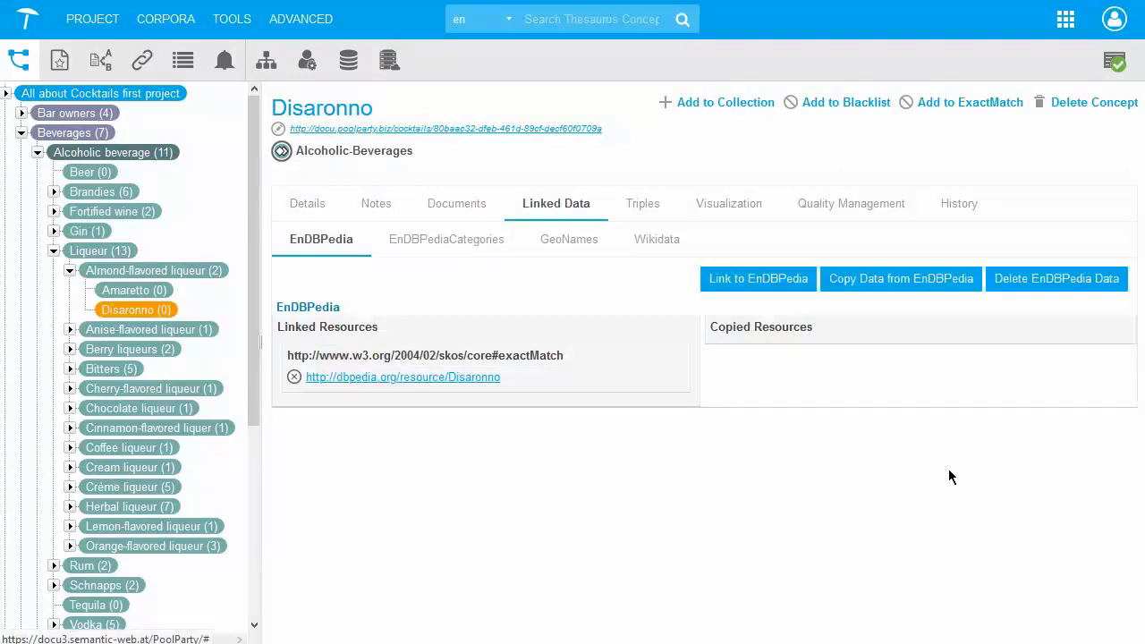
left_click(892, 282)
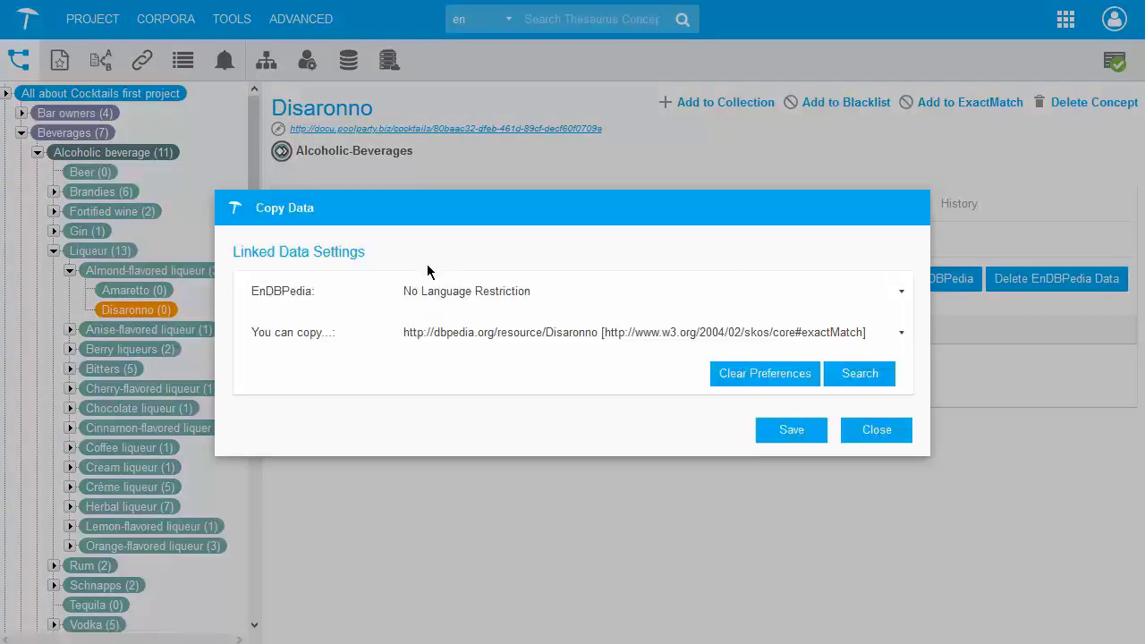
left_click(855, 380)
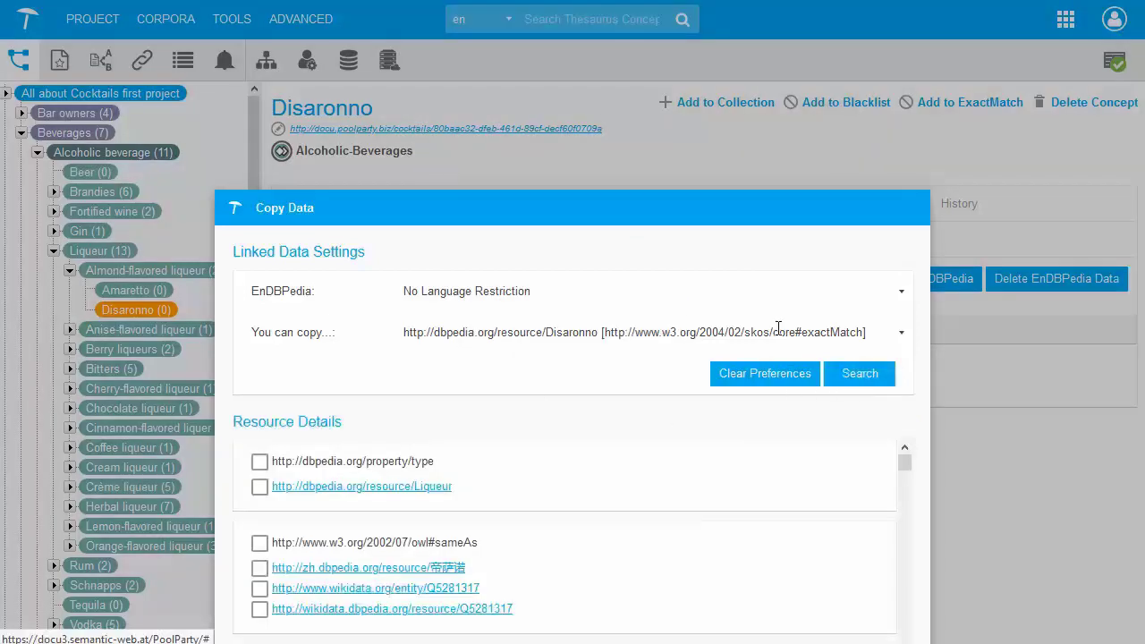
Select the foaf depiction image and the rdf-schema comment for copying
scroll(550, 408, "down", 5)
scroll(550, 412, "down", 10)
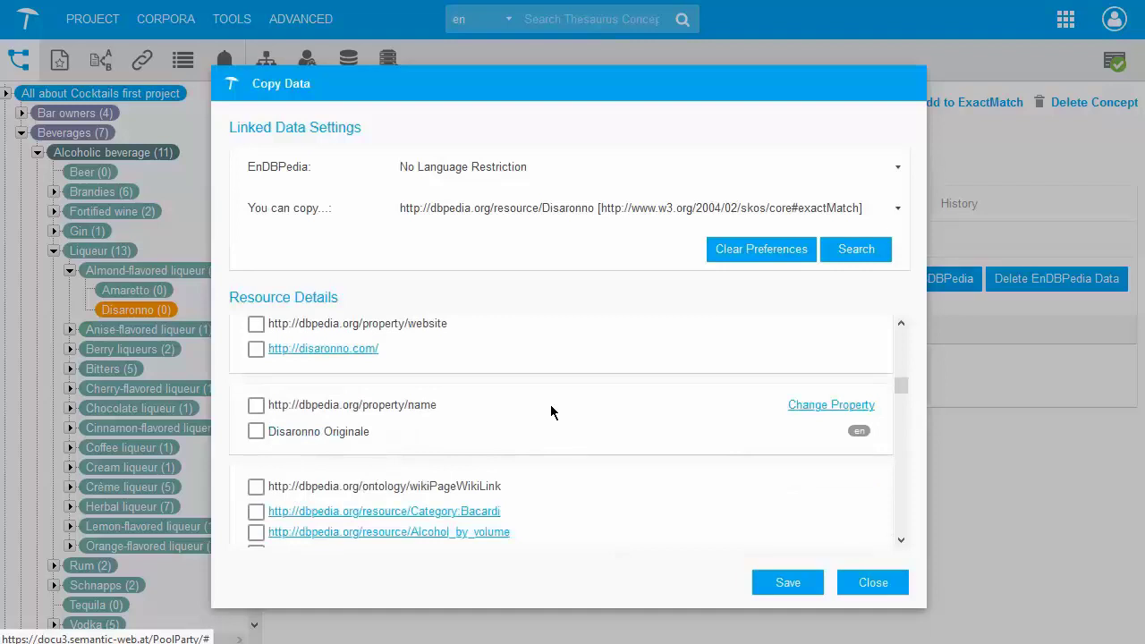
scroll(550, 411, "down", 4)
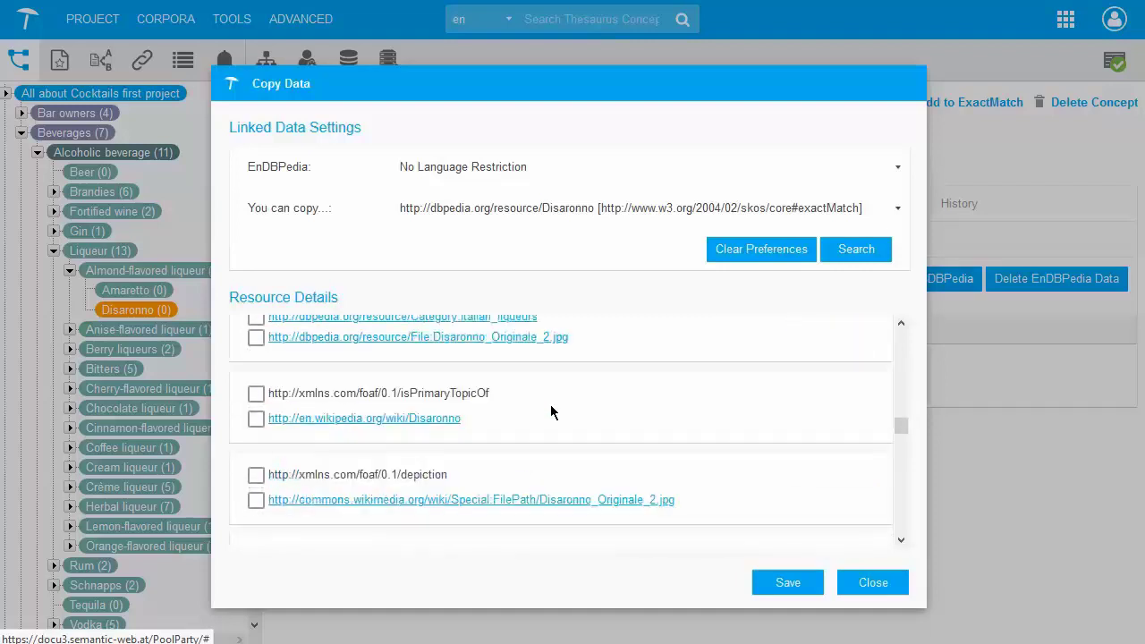
left_click(255, 476)
left_click(256, 476)
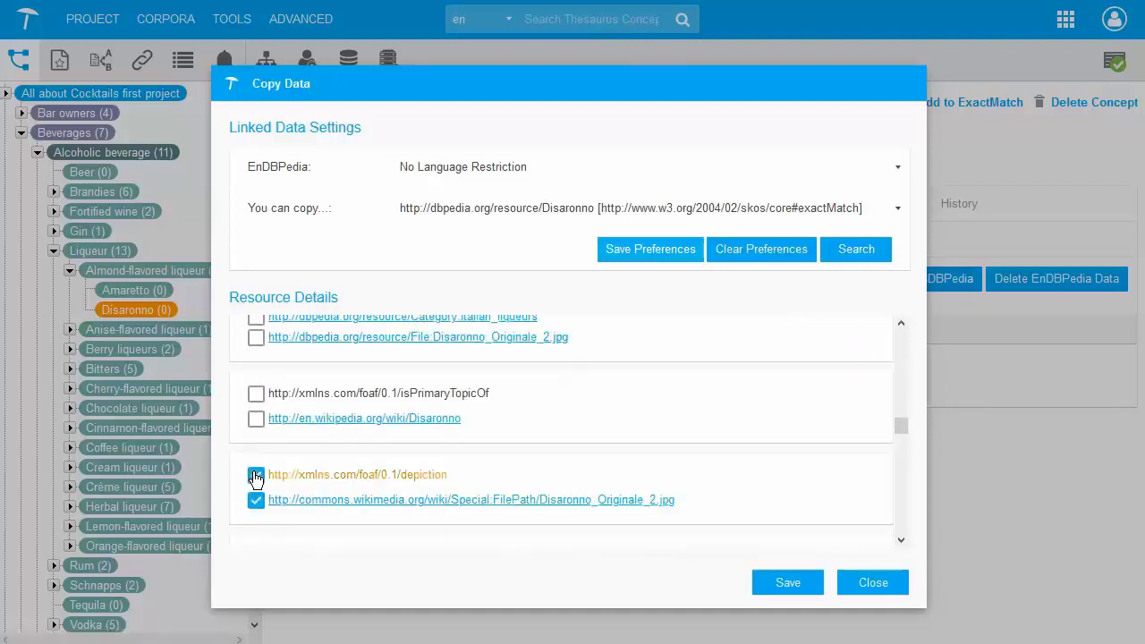
scroll(780, 420, "down", 3)
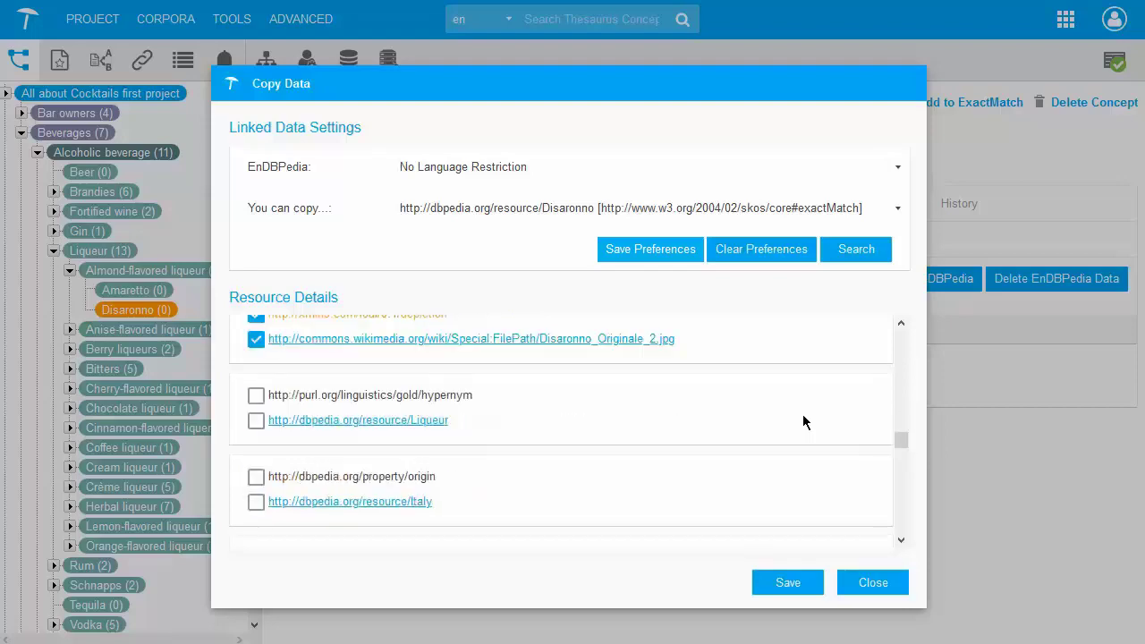
scroll(802, 421, "down", 3)
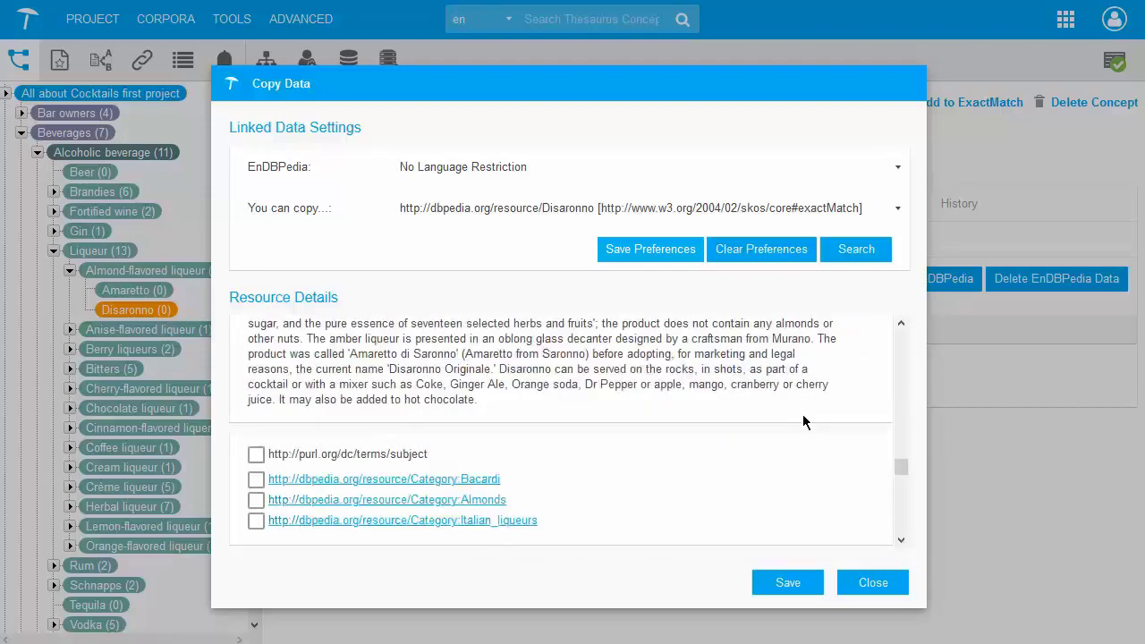
scroll(802, 421, "down", 1)
left_click(255, 496)
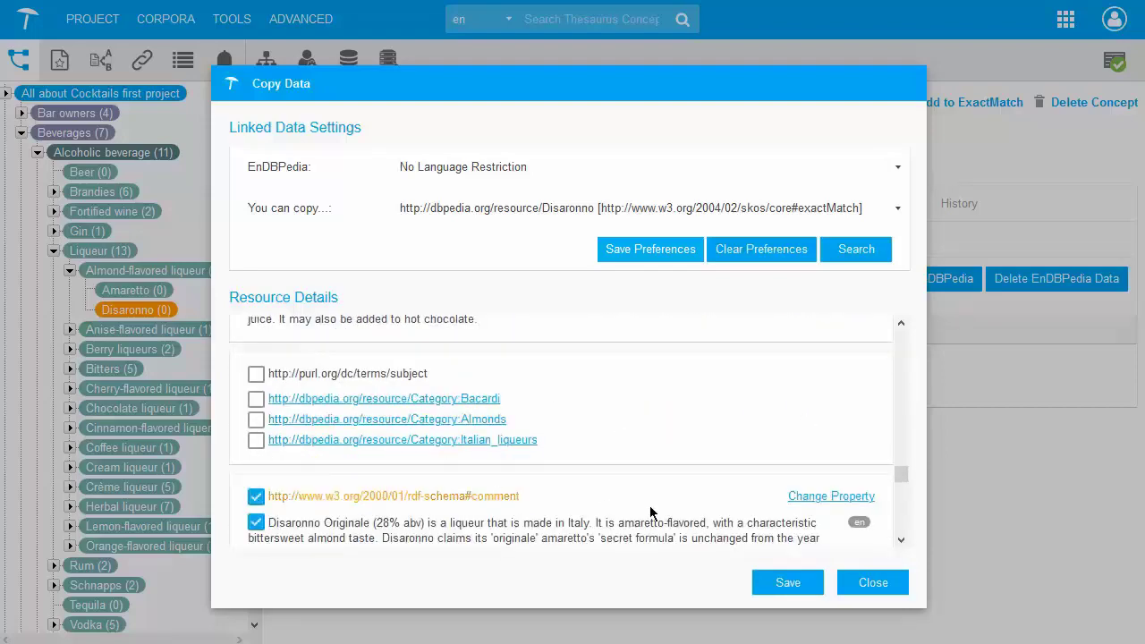
Store the comment as skos definition and save the copied data into Disaronno
left_click(846, 498)
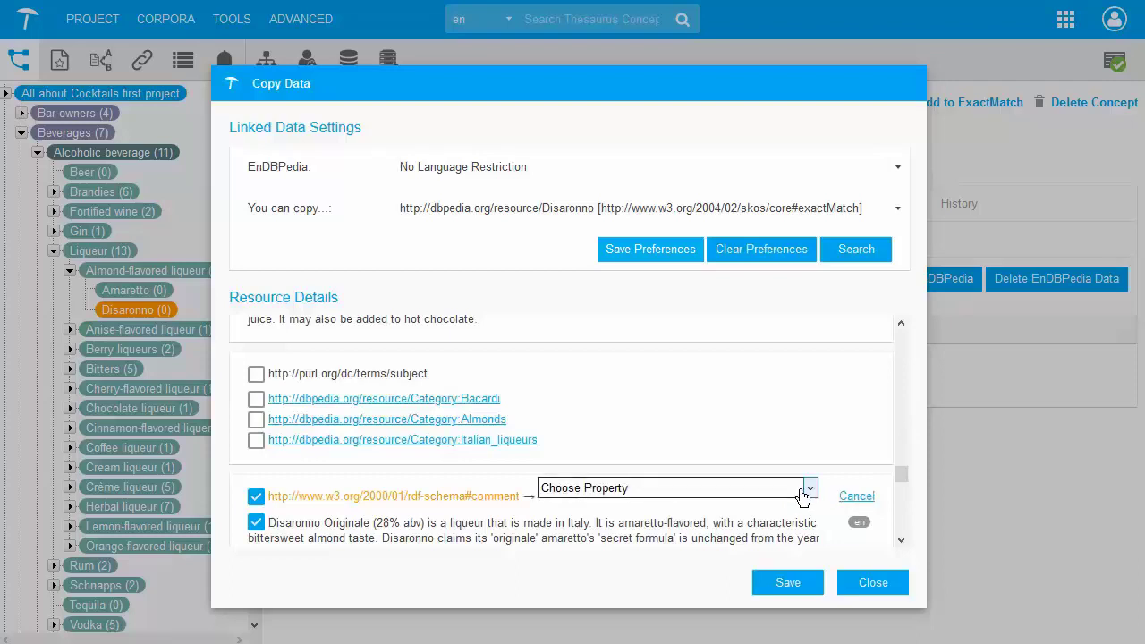
left_click(803, 494)
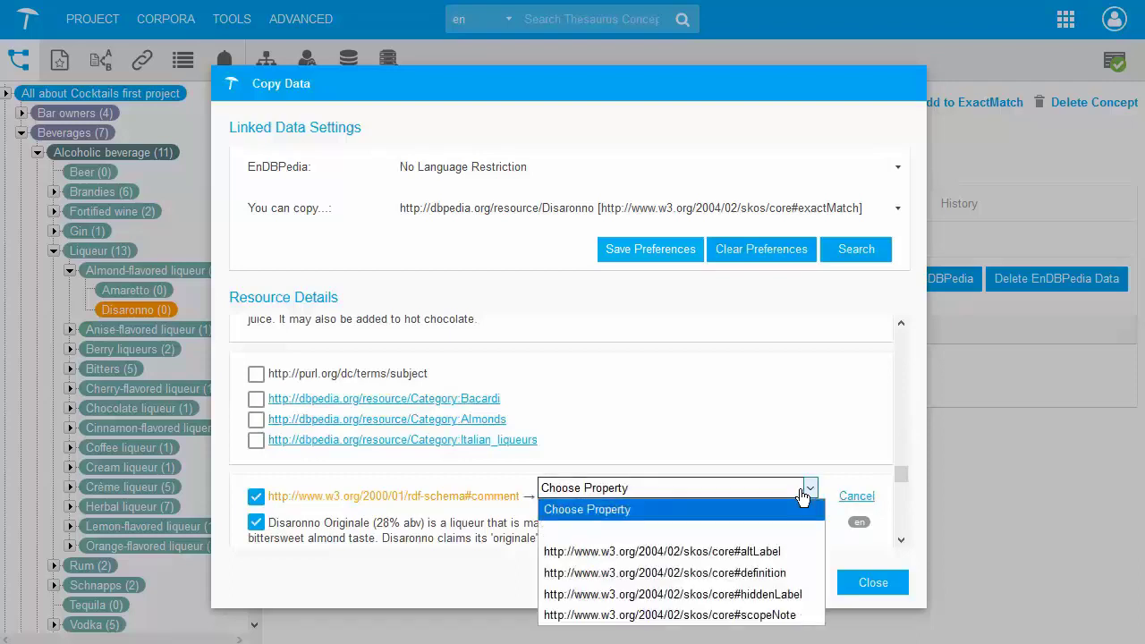
left_click(774, 572)
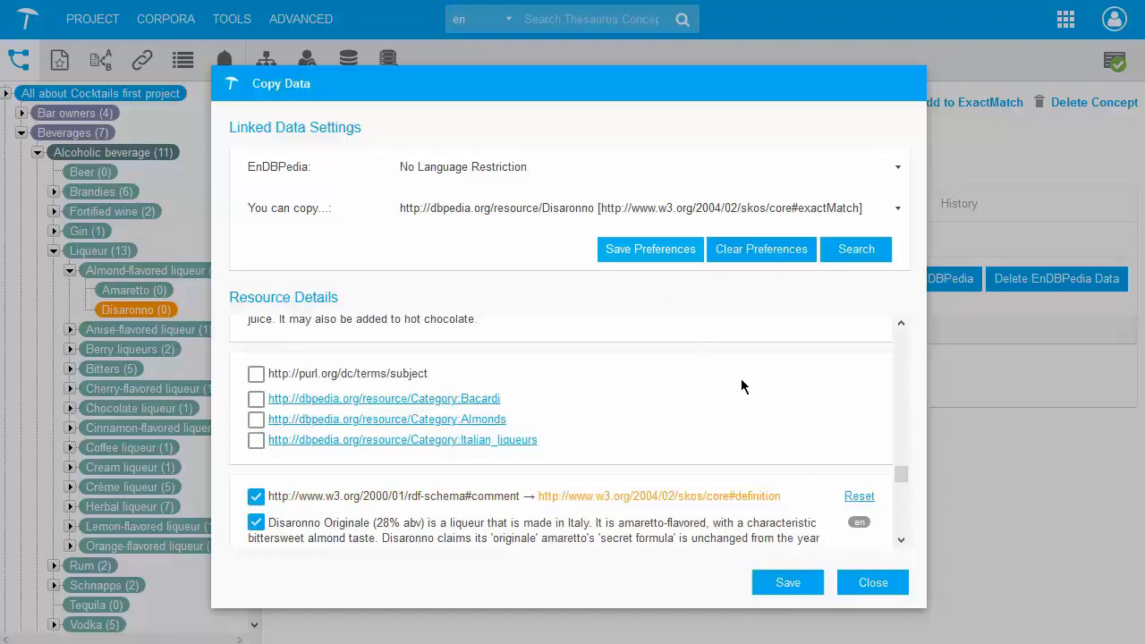
left_click(771, 583)
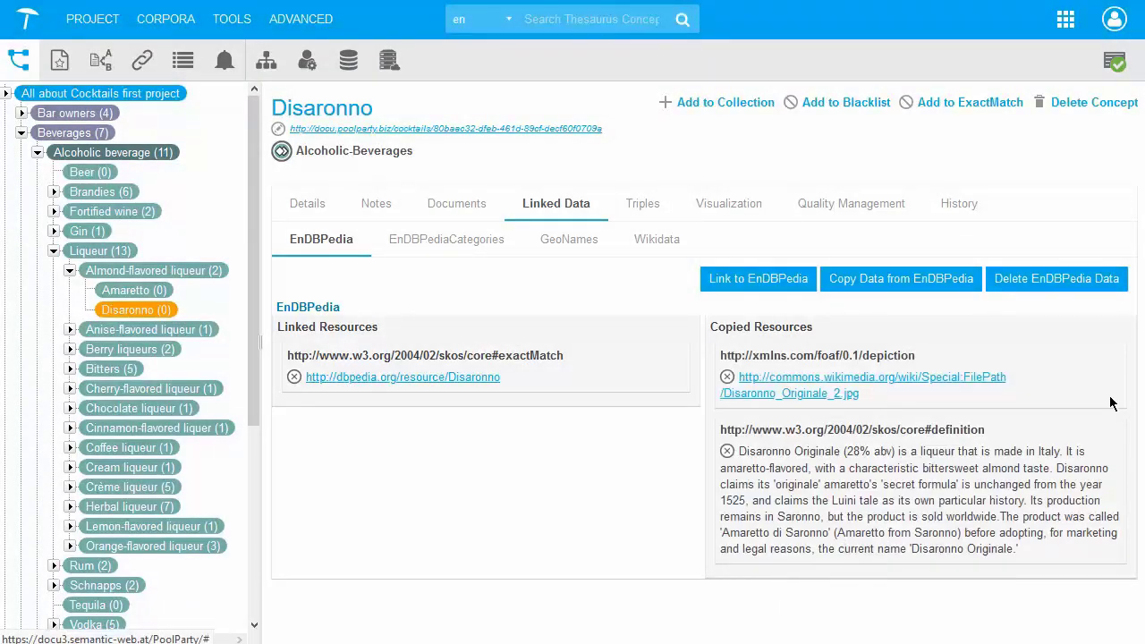
left_click(771, 383)
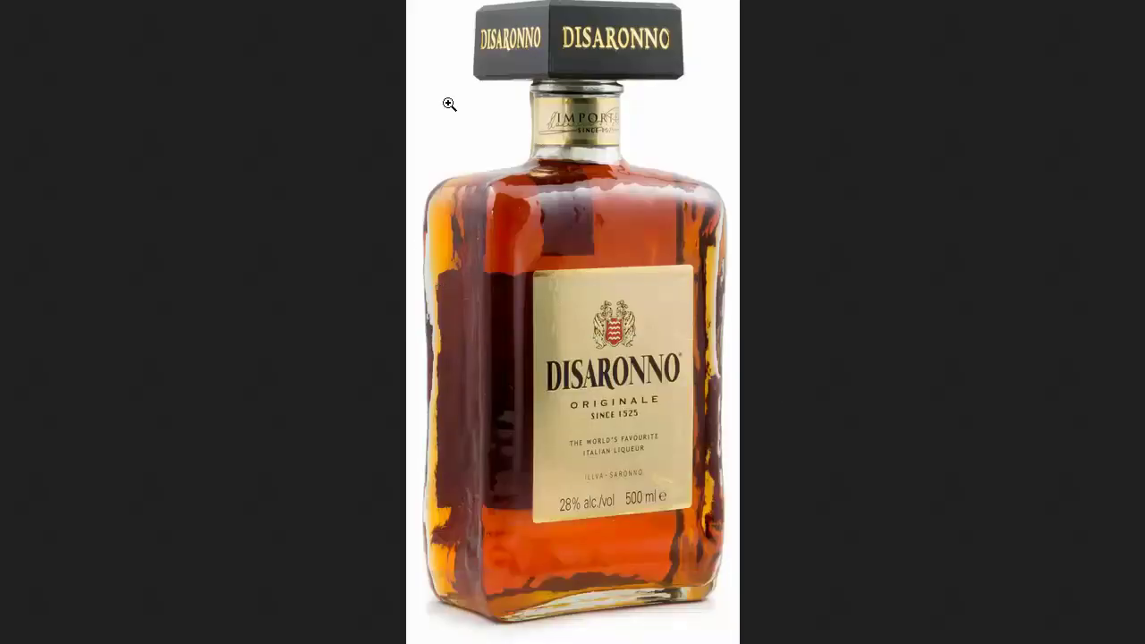
key("alt+Left")
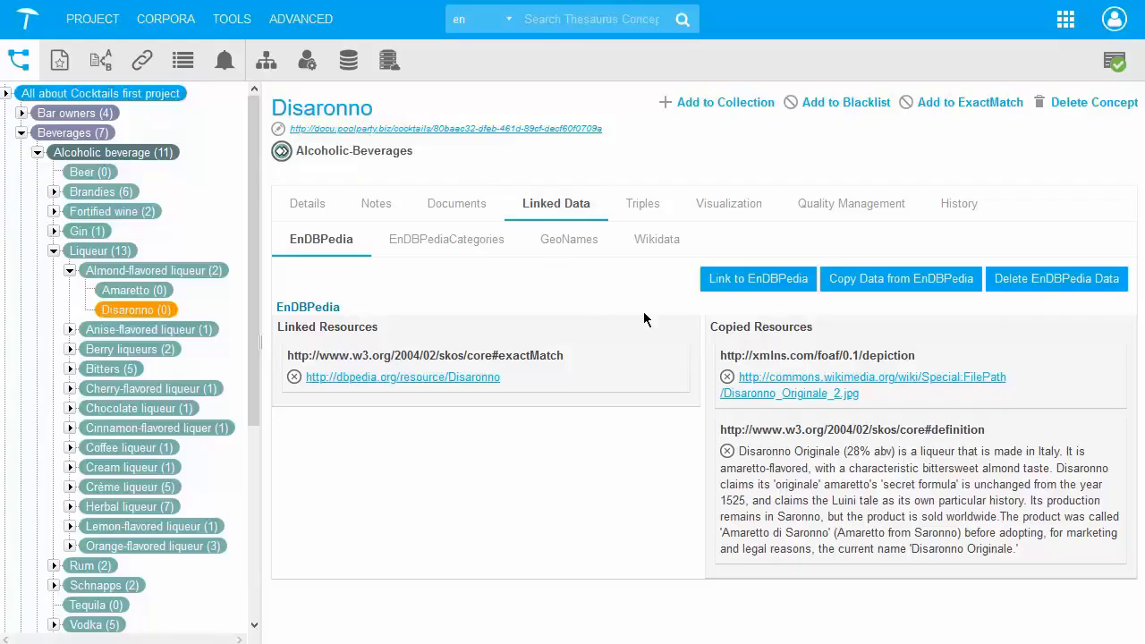